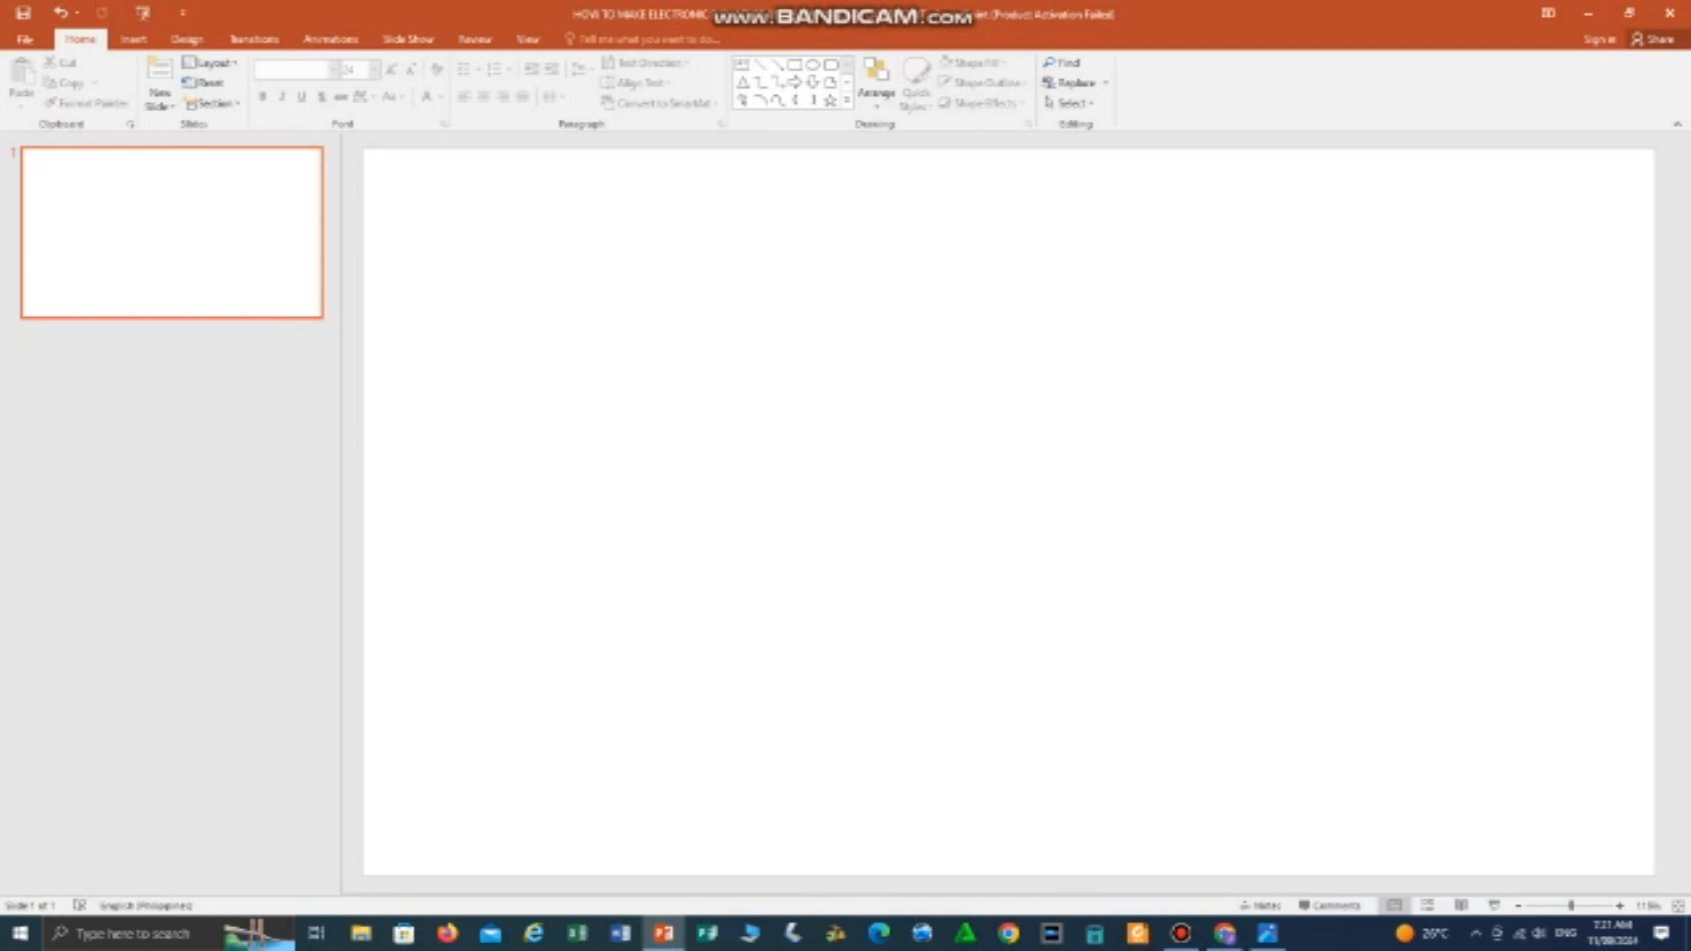
Step: Place the signature photo on the blank slide and start Remove Background on it
{"action": "left_click", "coordinate": [1628, 13]}
{"action": "mouse_move", "coordinate": [234, 99]}
{"action": "left_mouse_down"}
{"action": "mouse_move", "coordinate": [337, 174]}
{"action": "mouse_move", "coordinate": [697, 356]}
{"action": "mouse_move", "coordinate": [1321, 493]}
{"action": "left_mouse_up"}
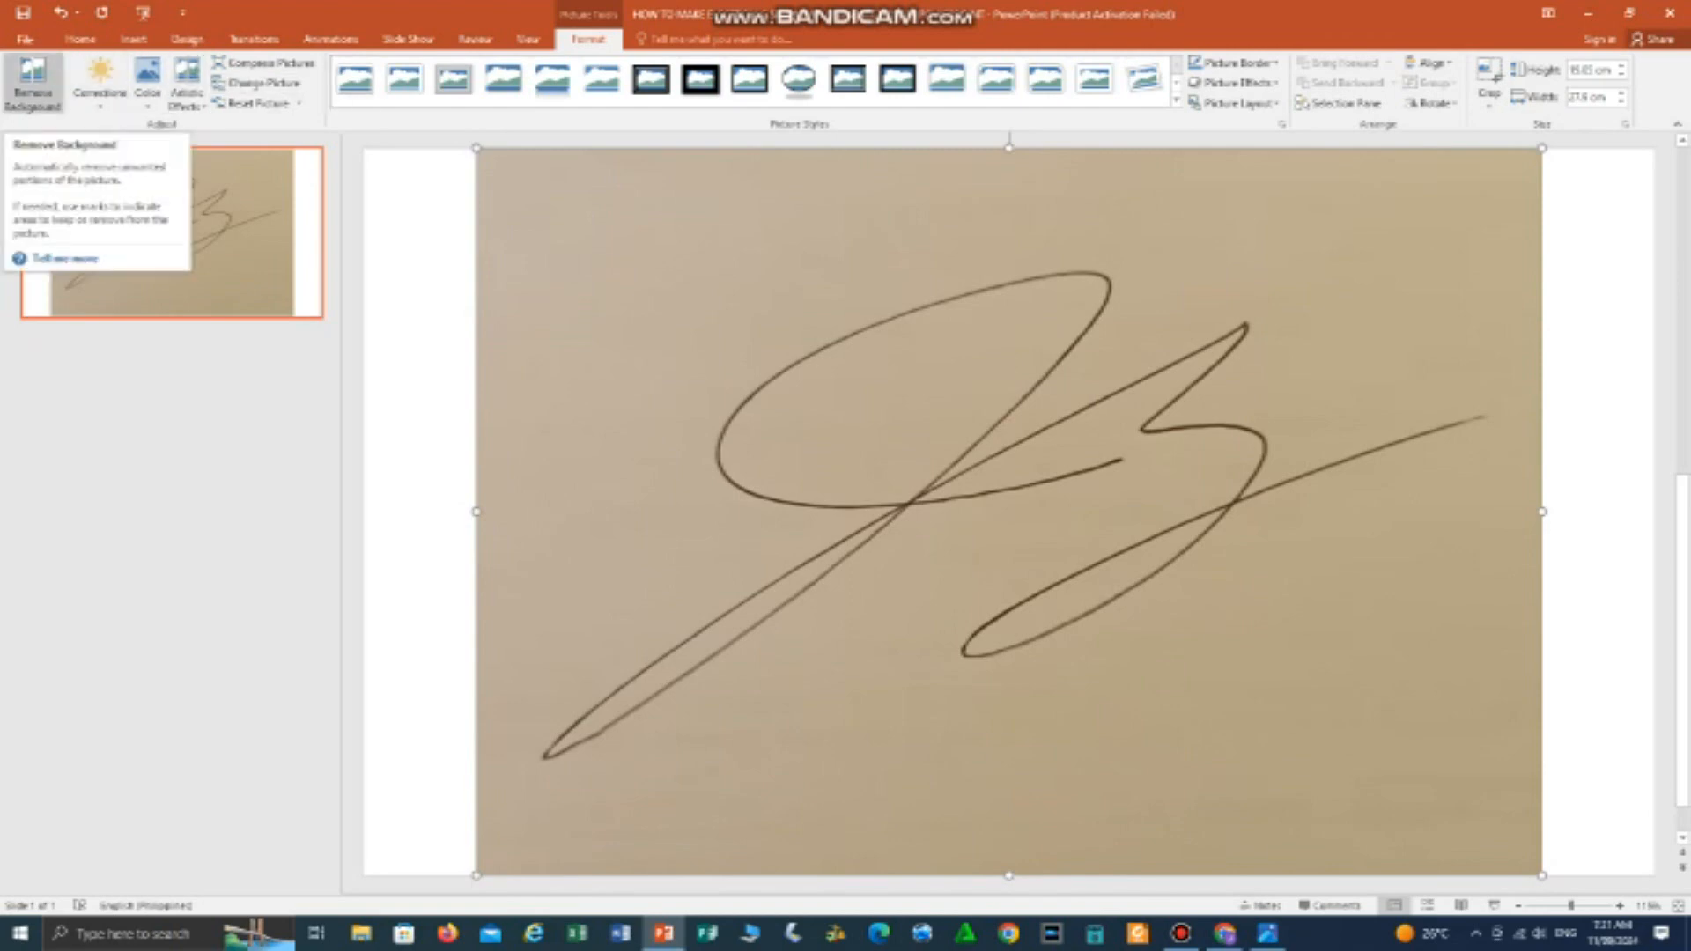
{"action": "left_click", "coordinate": [32, 83]}
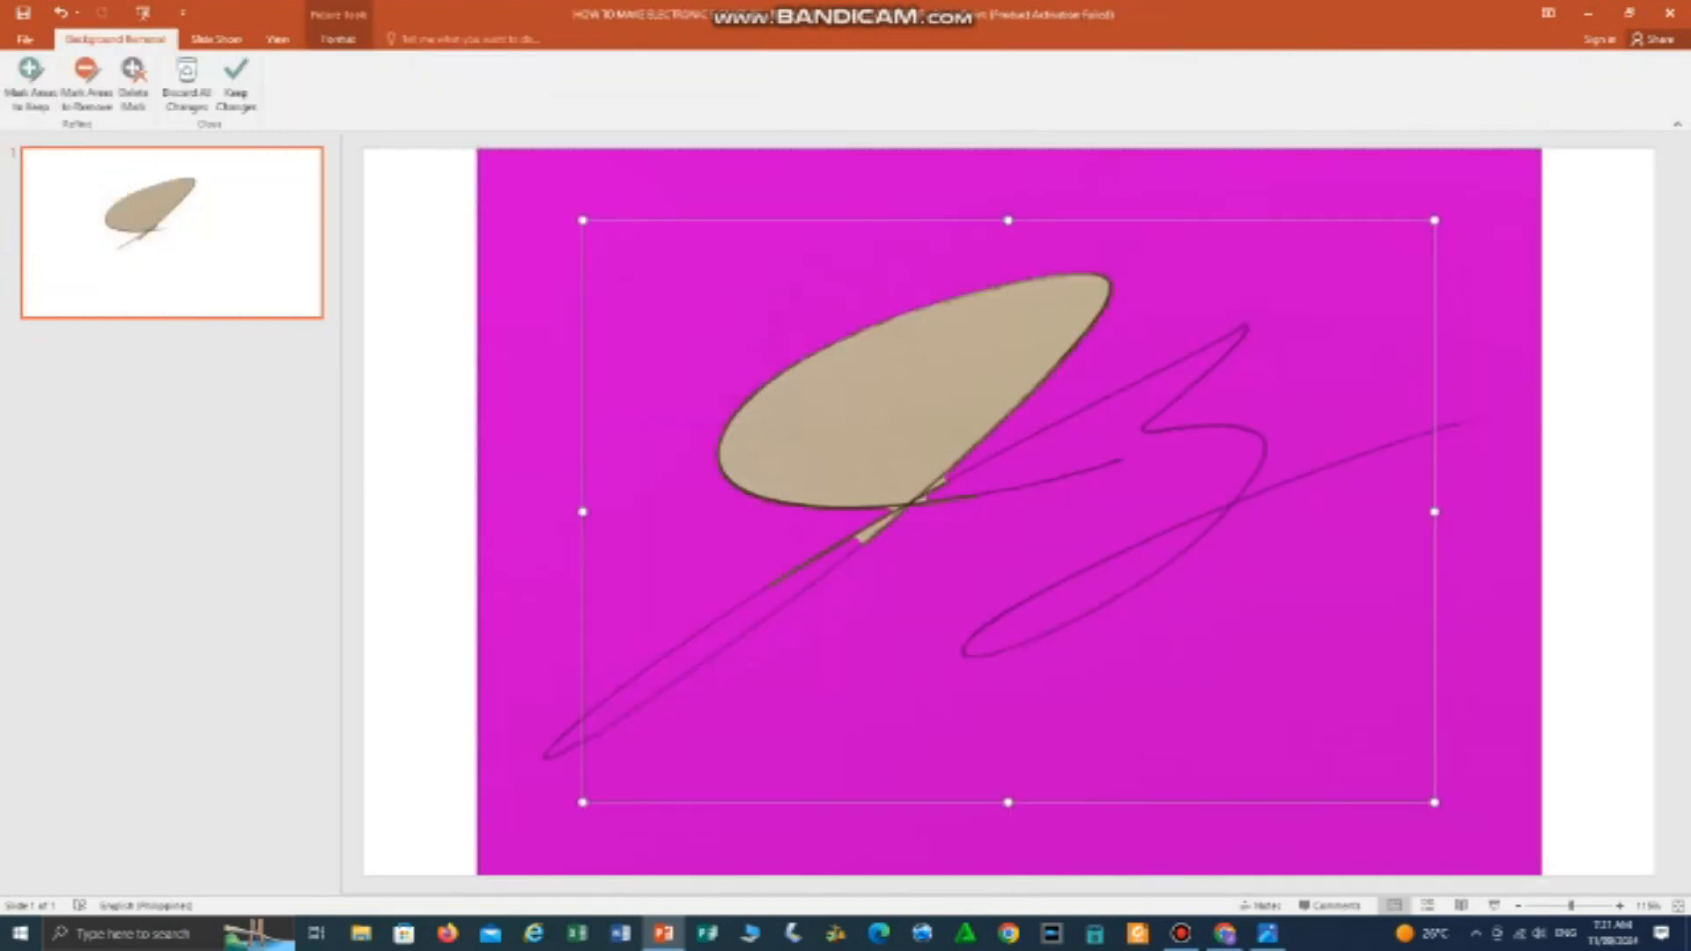
Step: Extend the background removal frame to all four edges of the signature photo
{"action": "left_click_drag", "start_coordinate": [582, 511], "coordinate": [477, 511]}
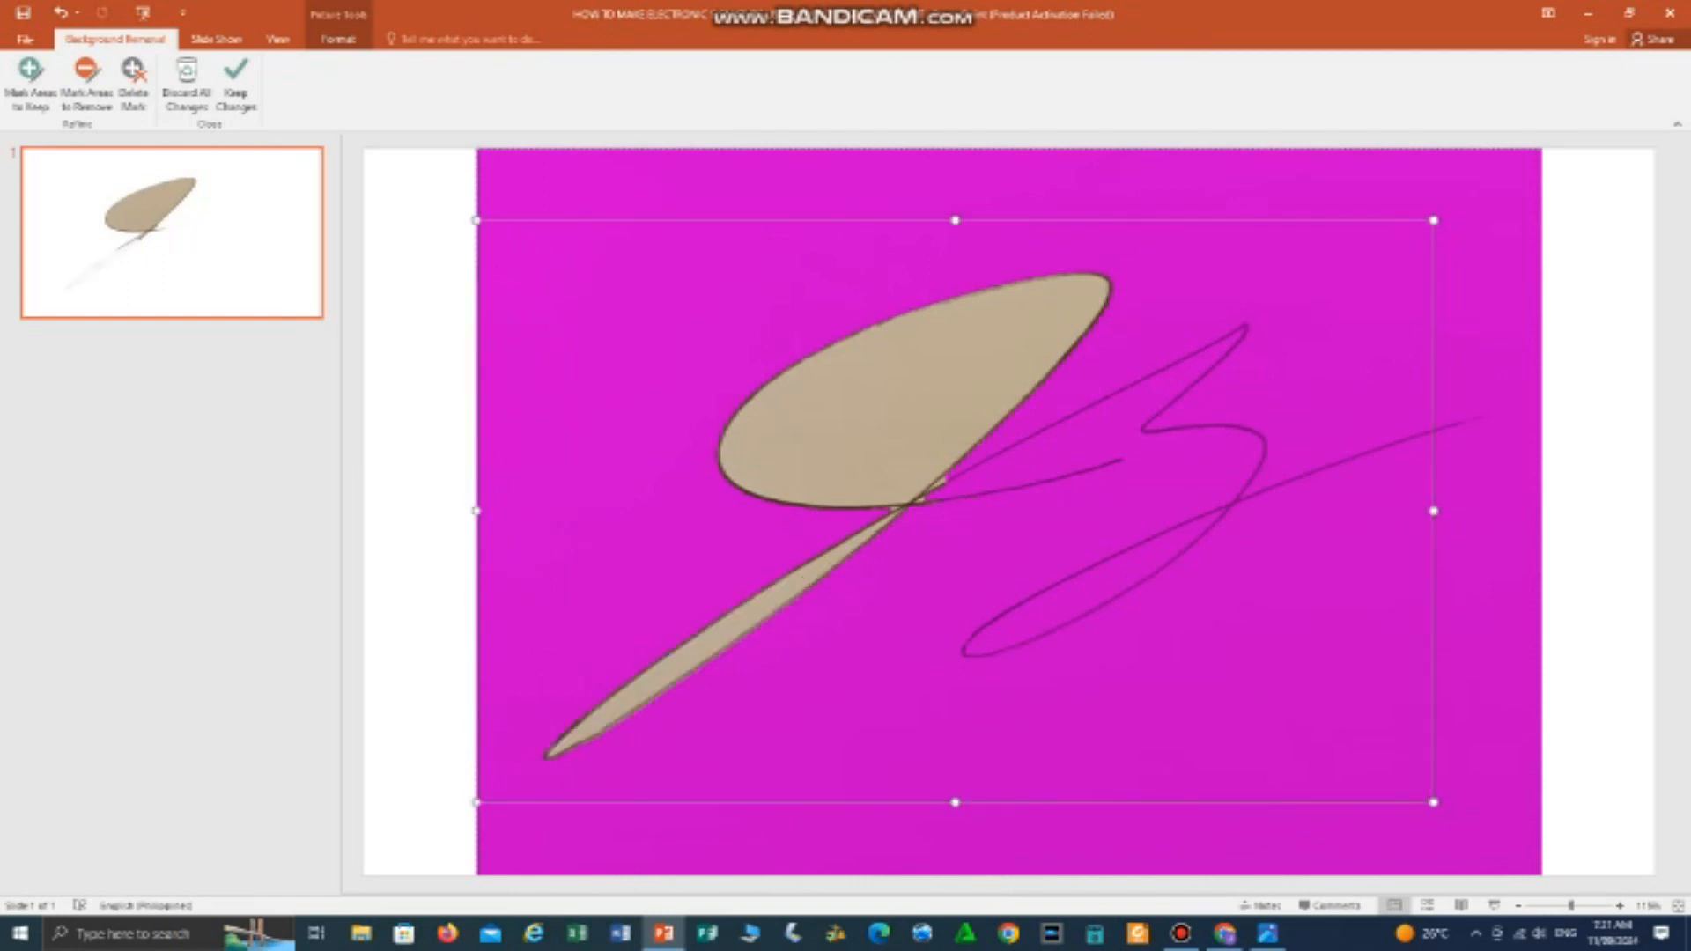
{"action": "left_click_drag", "start_coordinate": [954, 803], "coordinate": [955, 874]}
{"action": "left_click_drag", "start_coordinate": [954, 217], "coordinate": [954, 145]}
{"action": "left_click_drag", "start_coordinate": [1434, 509], "coordinate": [1541, 509]}
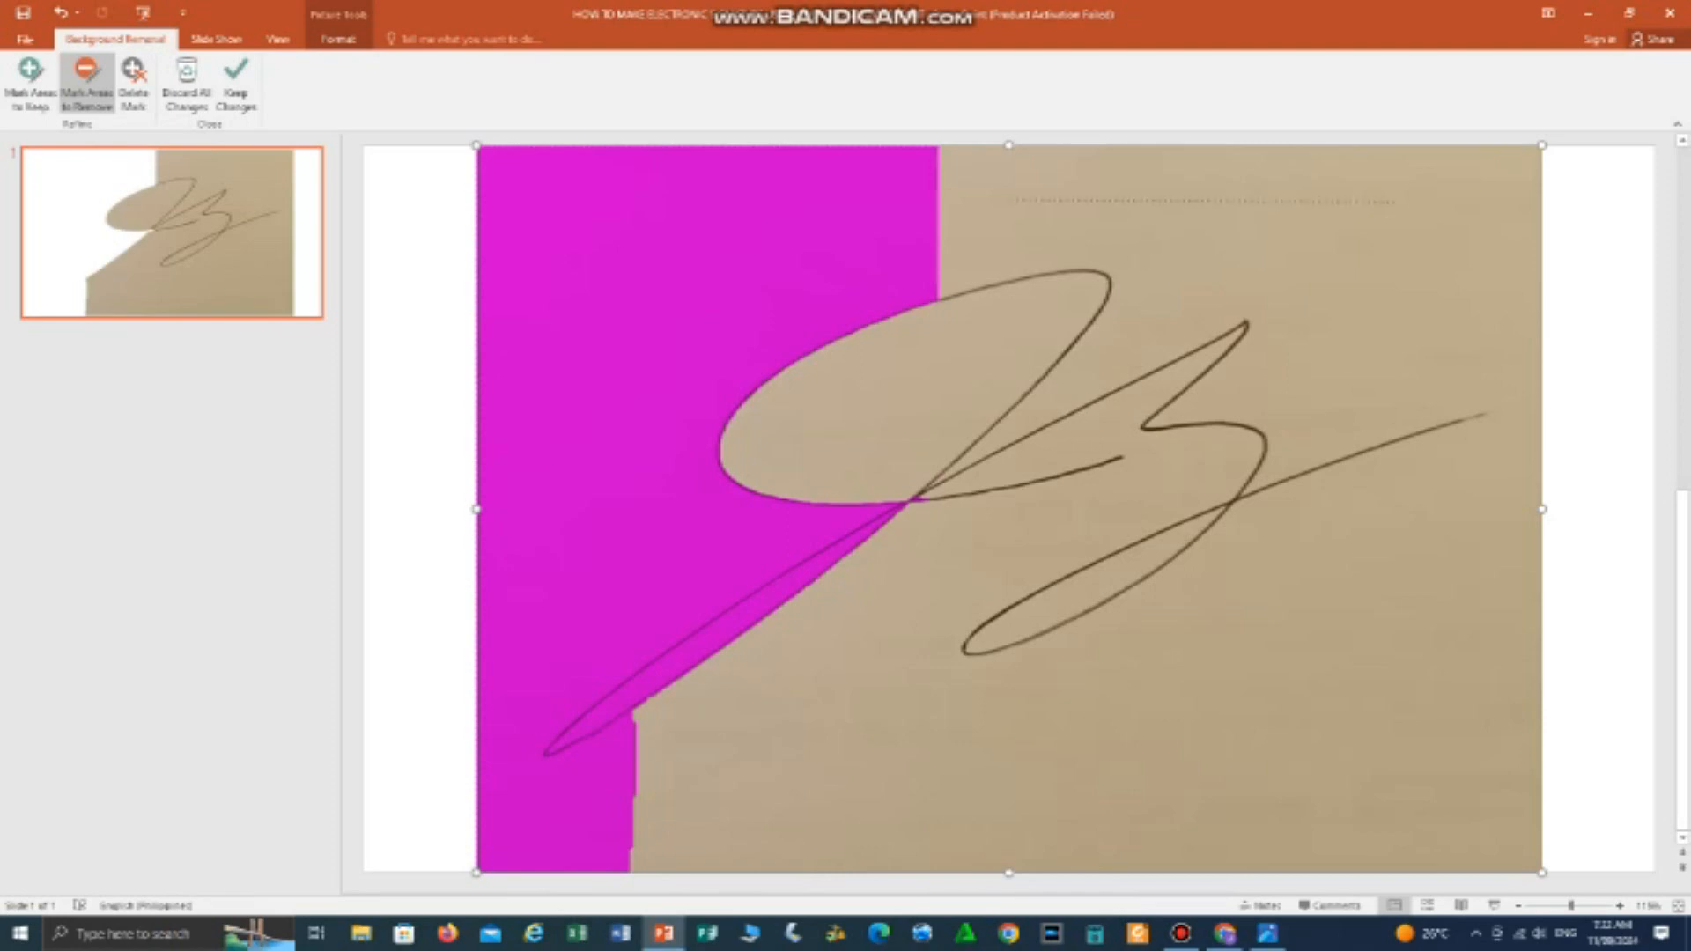
Step: Mark the paper above, below and right of the signature and inside its lower-right loop as areas to remove
{"action": "left_click_drag", "start_coordinate": [1435, 233], "coordinate": [1441, 234]}
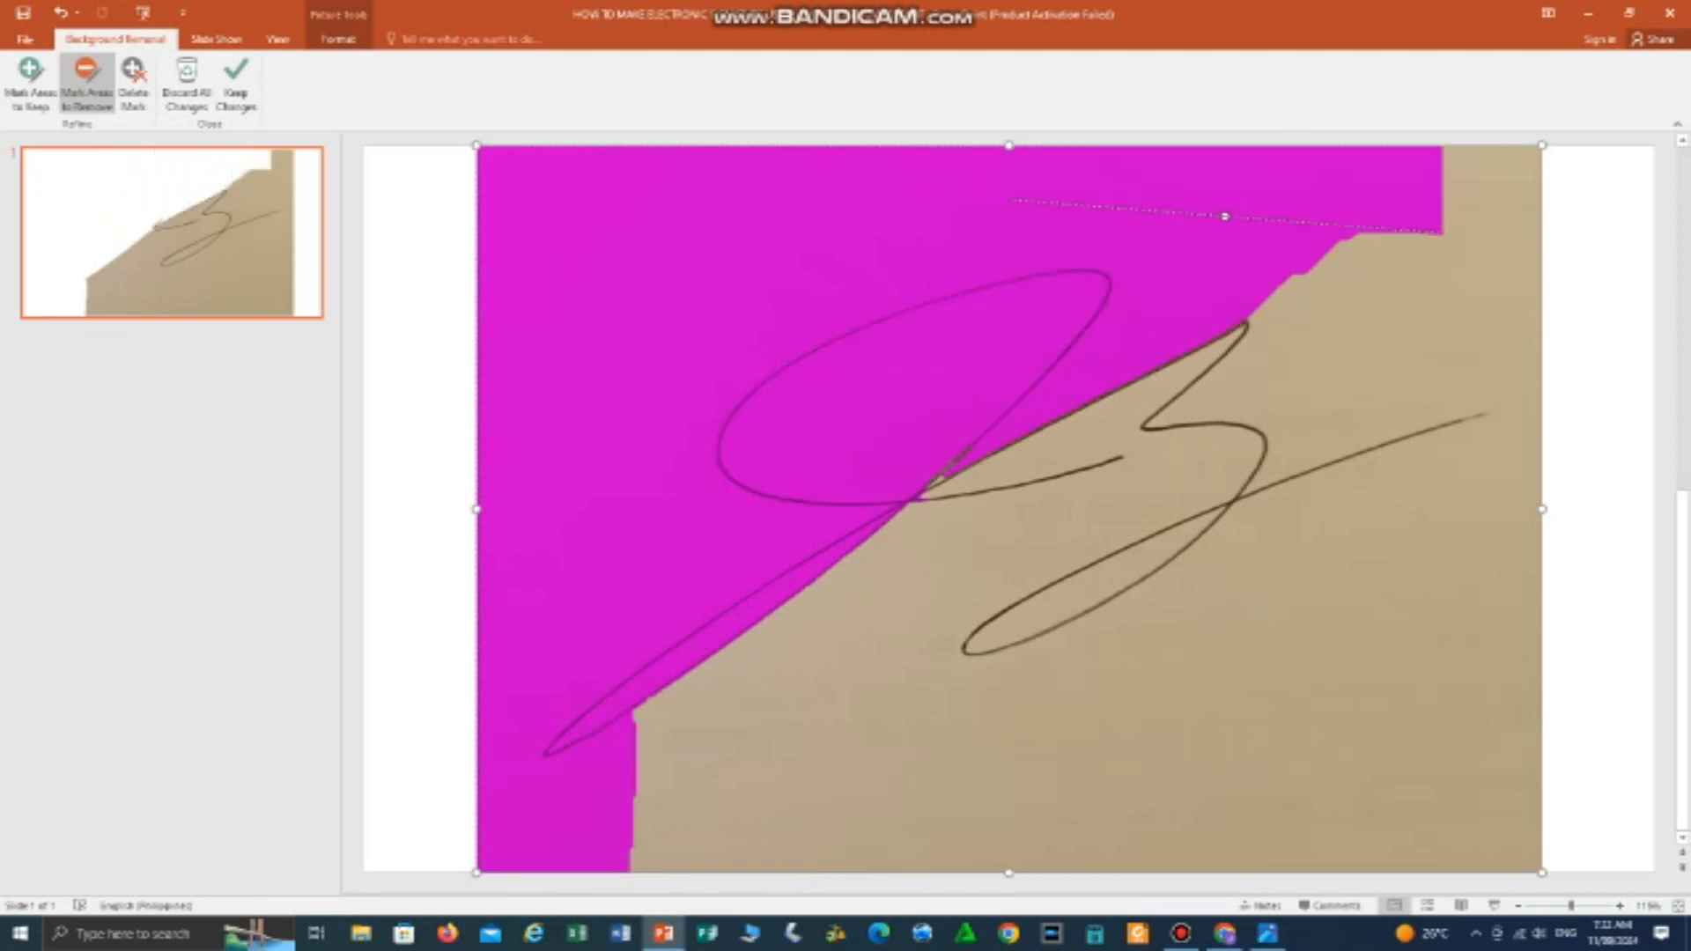
{"action": "left_click_drag", "start_coordinate": [1495, 283], "coordinate": [1499, 281]}
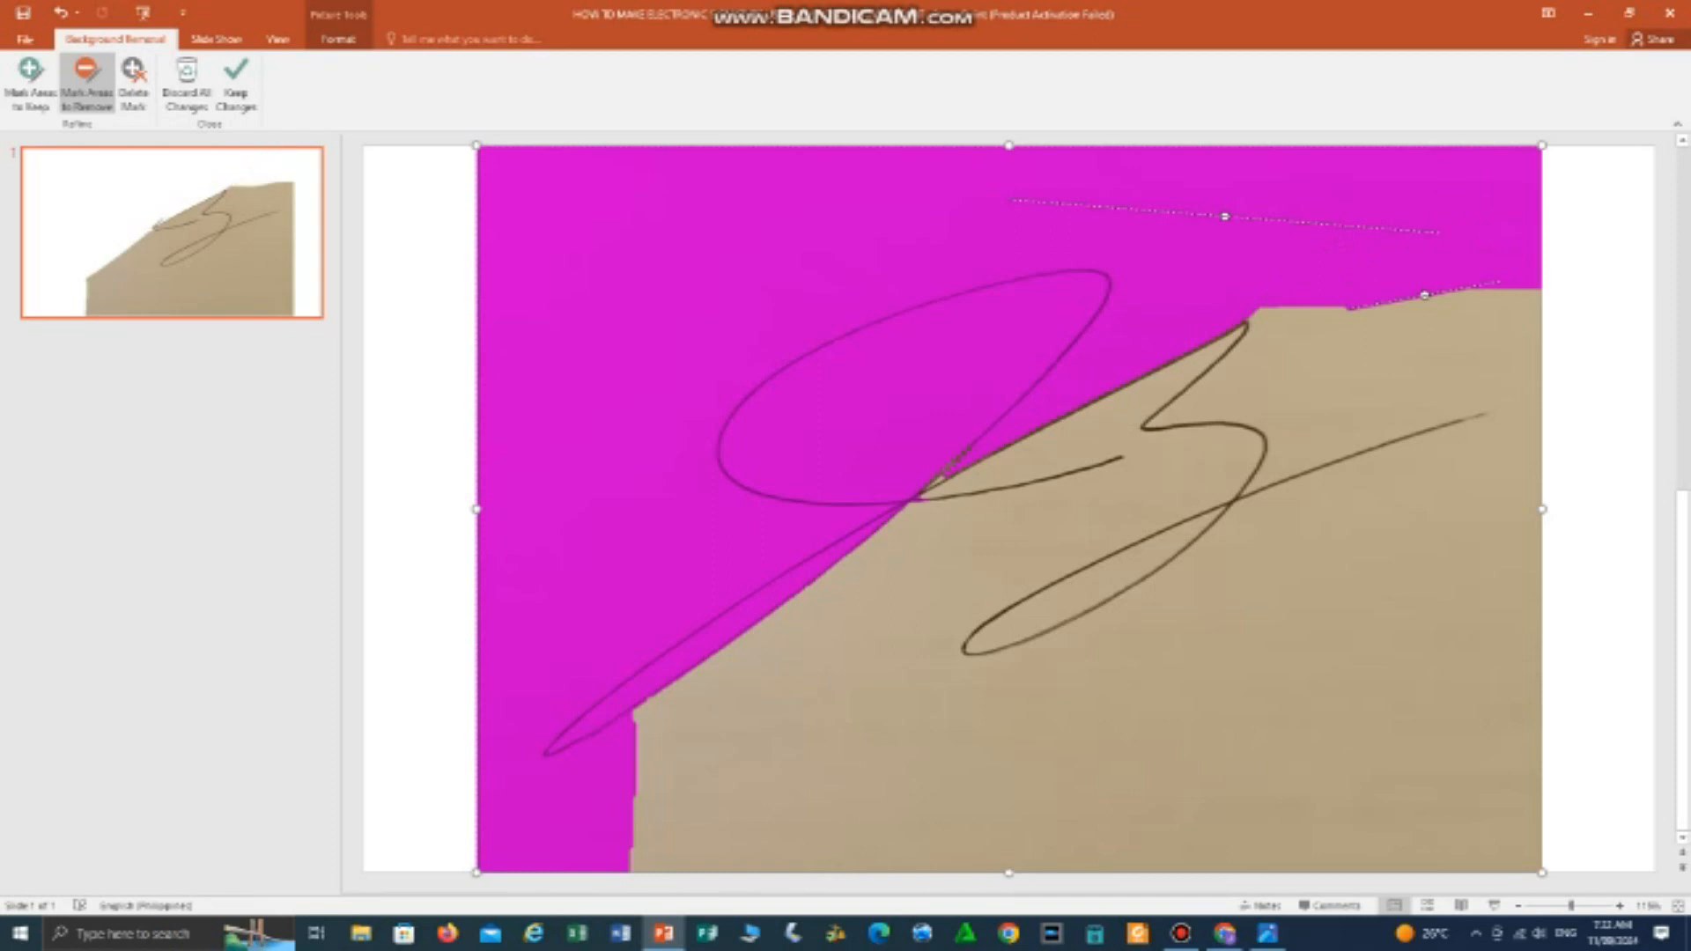
{"action": "left_click_drag", "start_coordinate": [1158, 780], "coordinate": [1156, 784]}
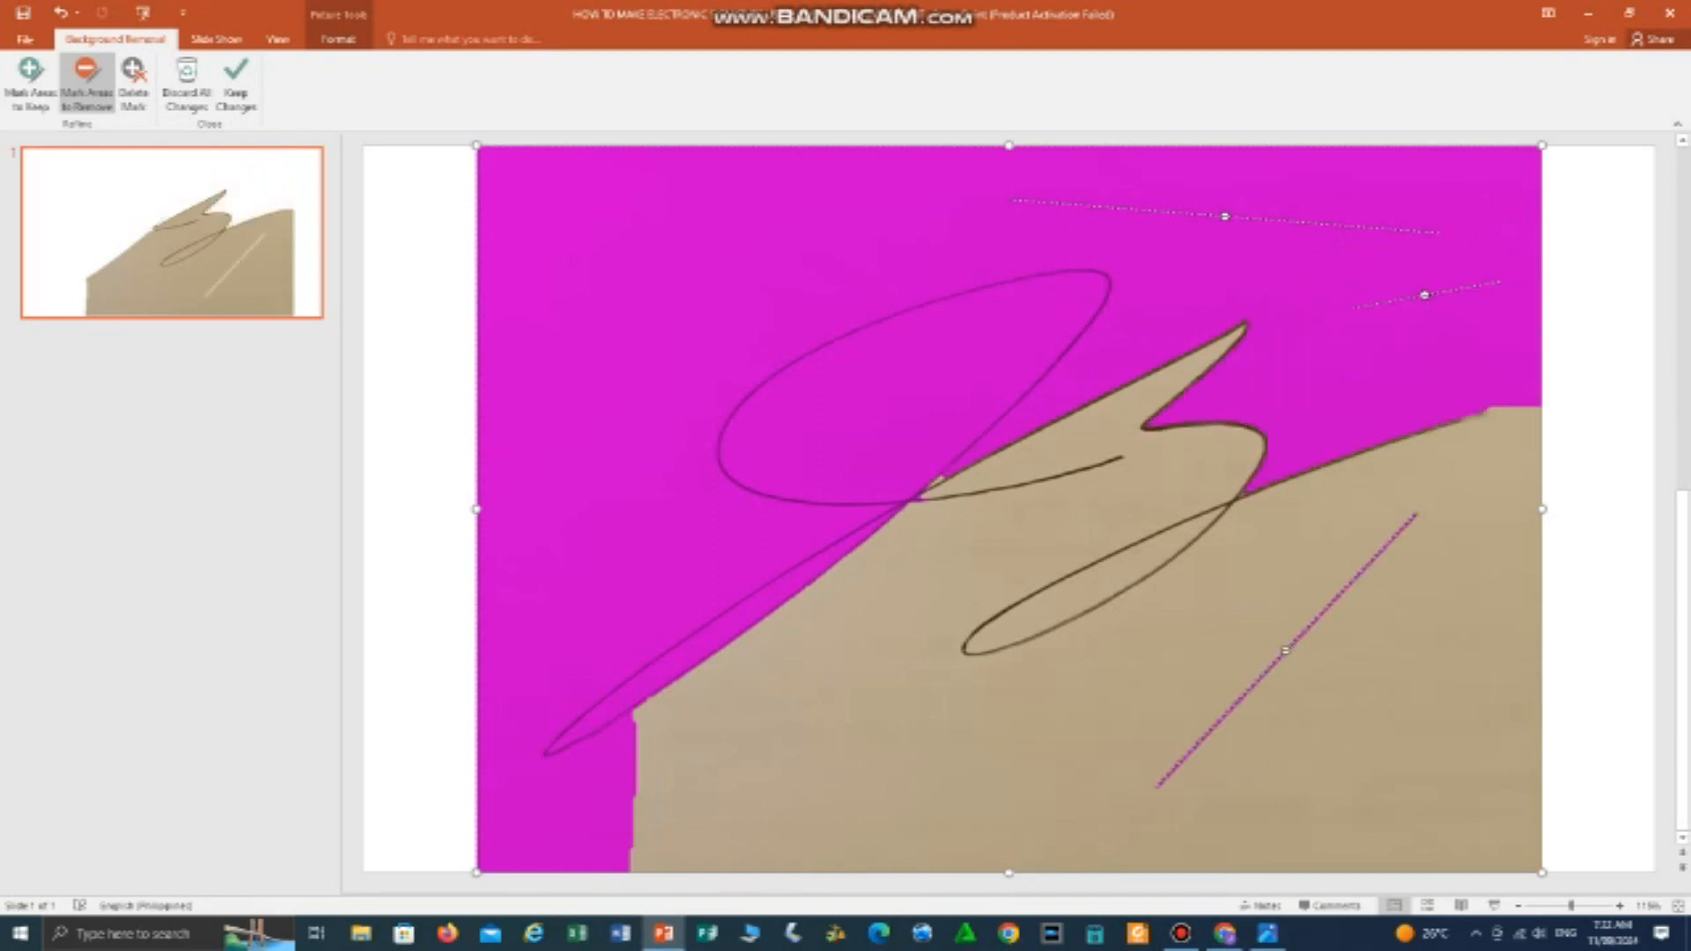
{"action": "left_click_drag", "start_coordinate": [818, 744], "coordinate": [820, 743]}
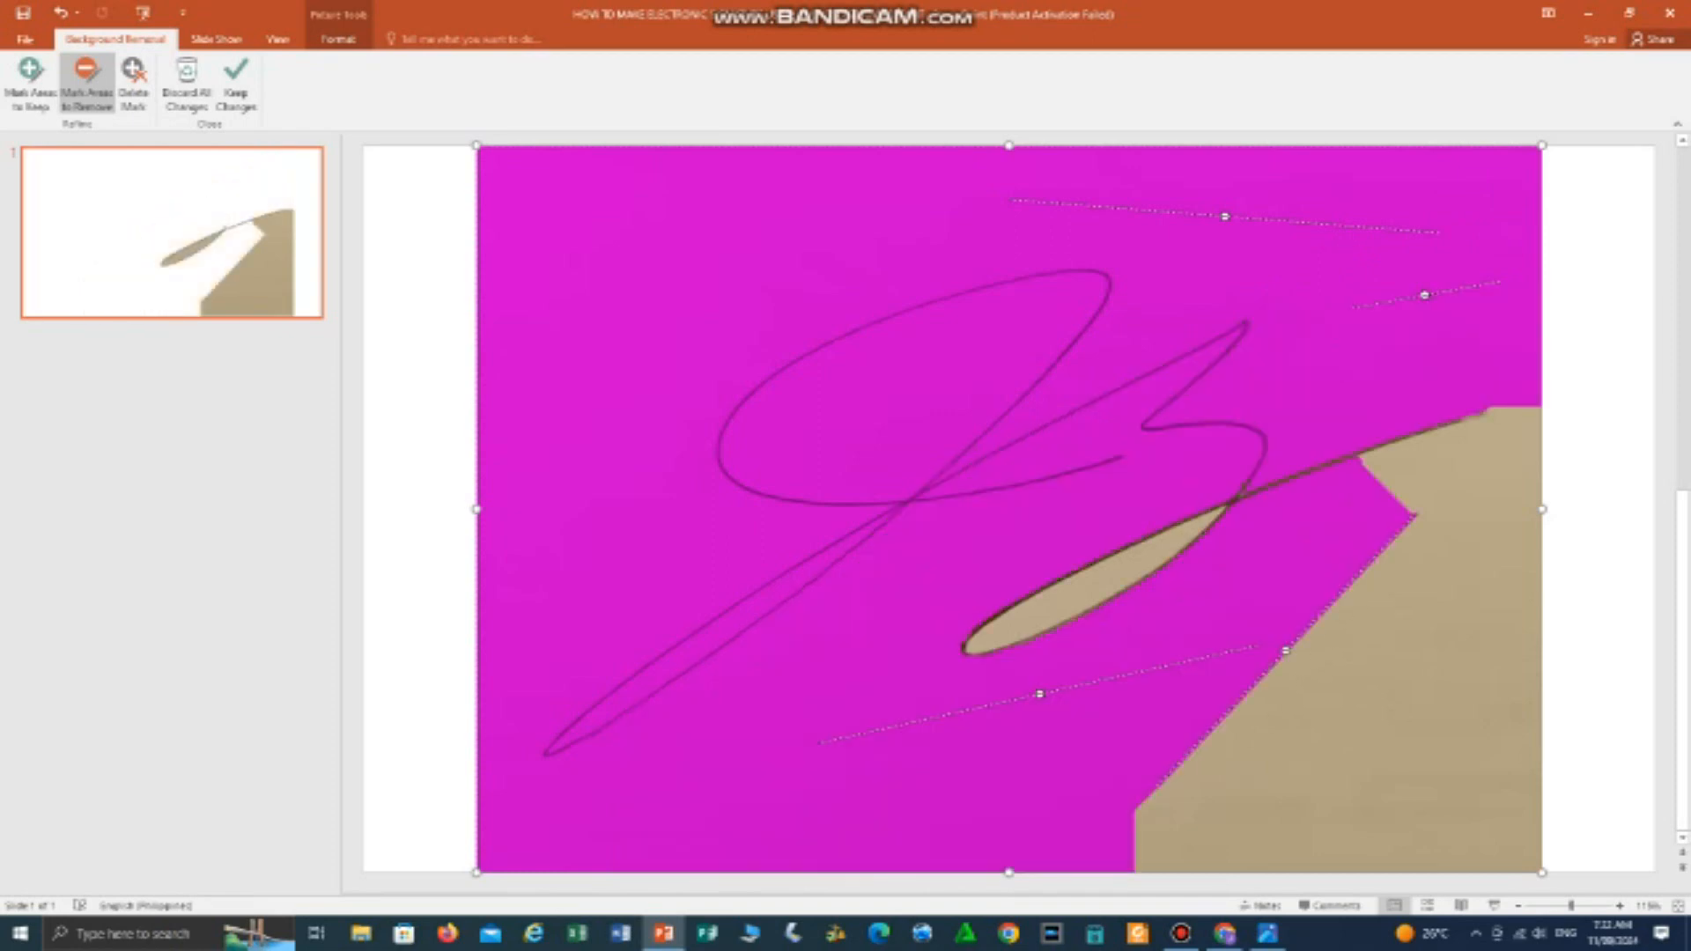
{"action": "left_click_drag", "start_coordinate": [1285, 755], "coordinate": [1480, 607]}
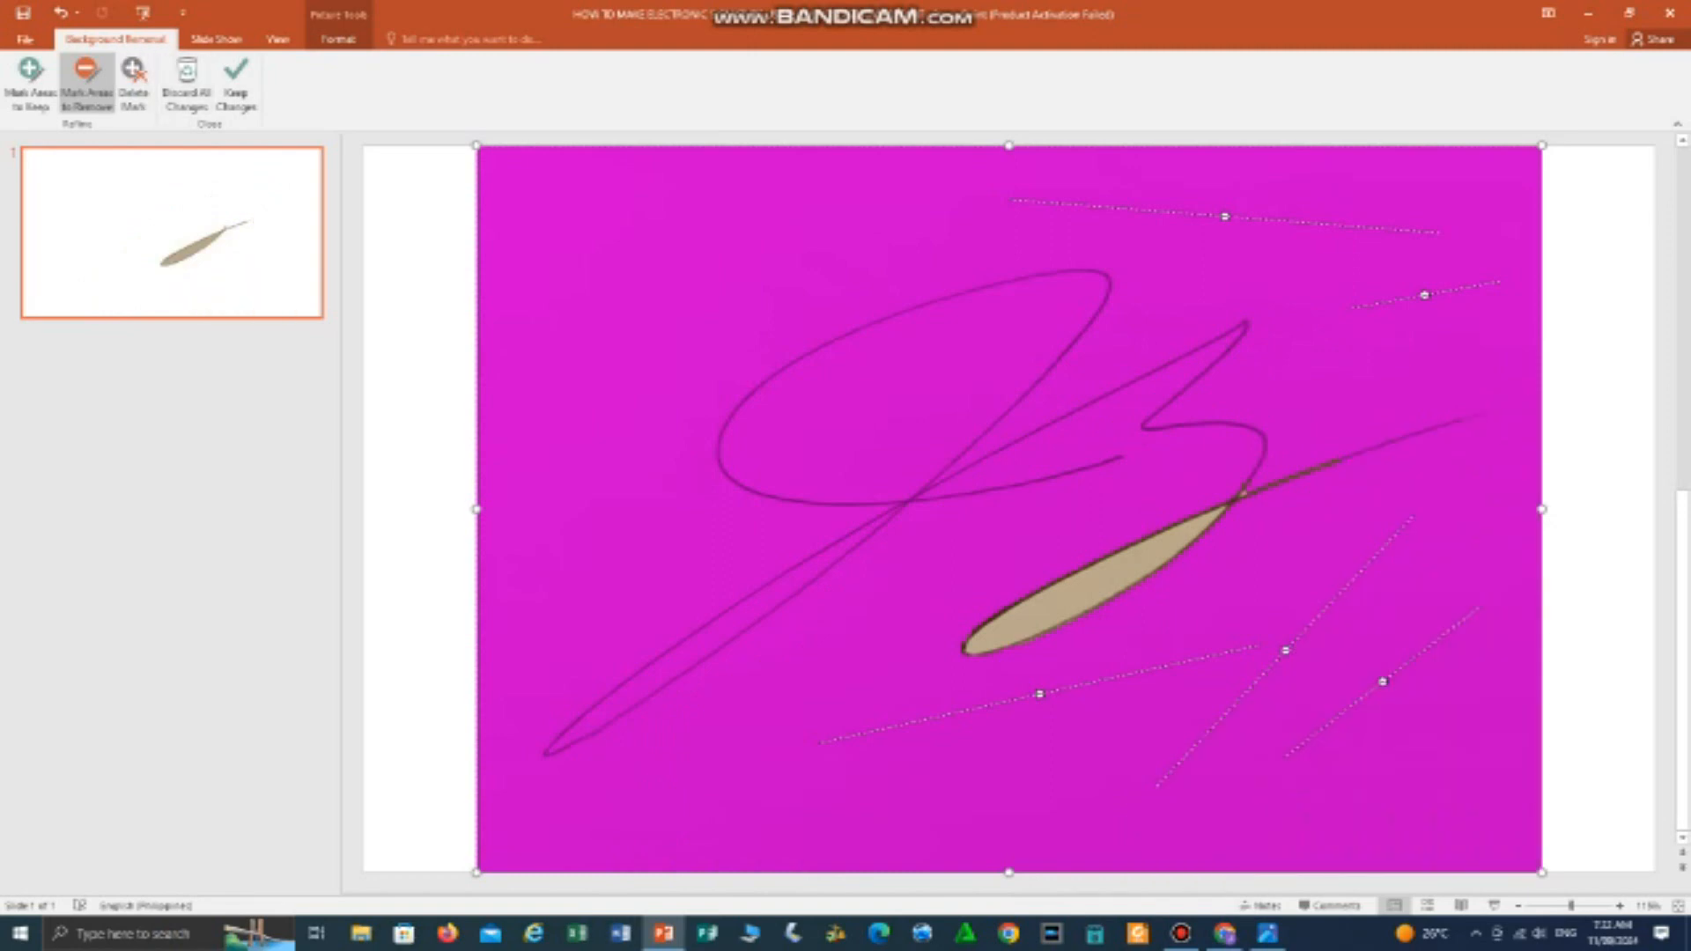
{"action": "left_click_drag", "start_coordinate": [1020, 622], "coordinate": [1120, 581]}
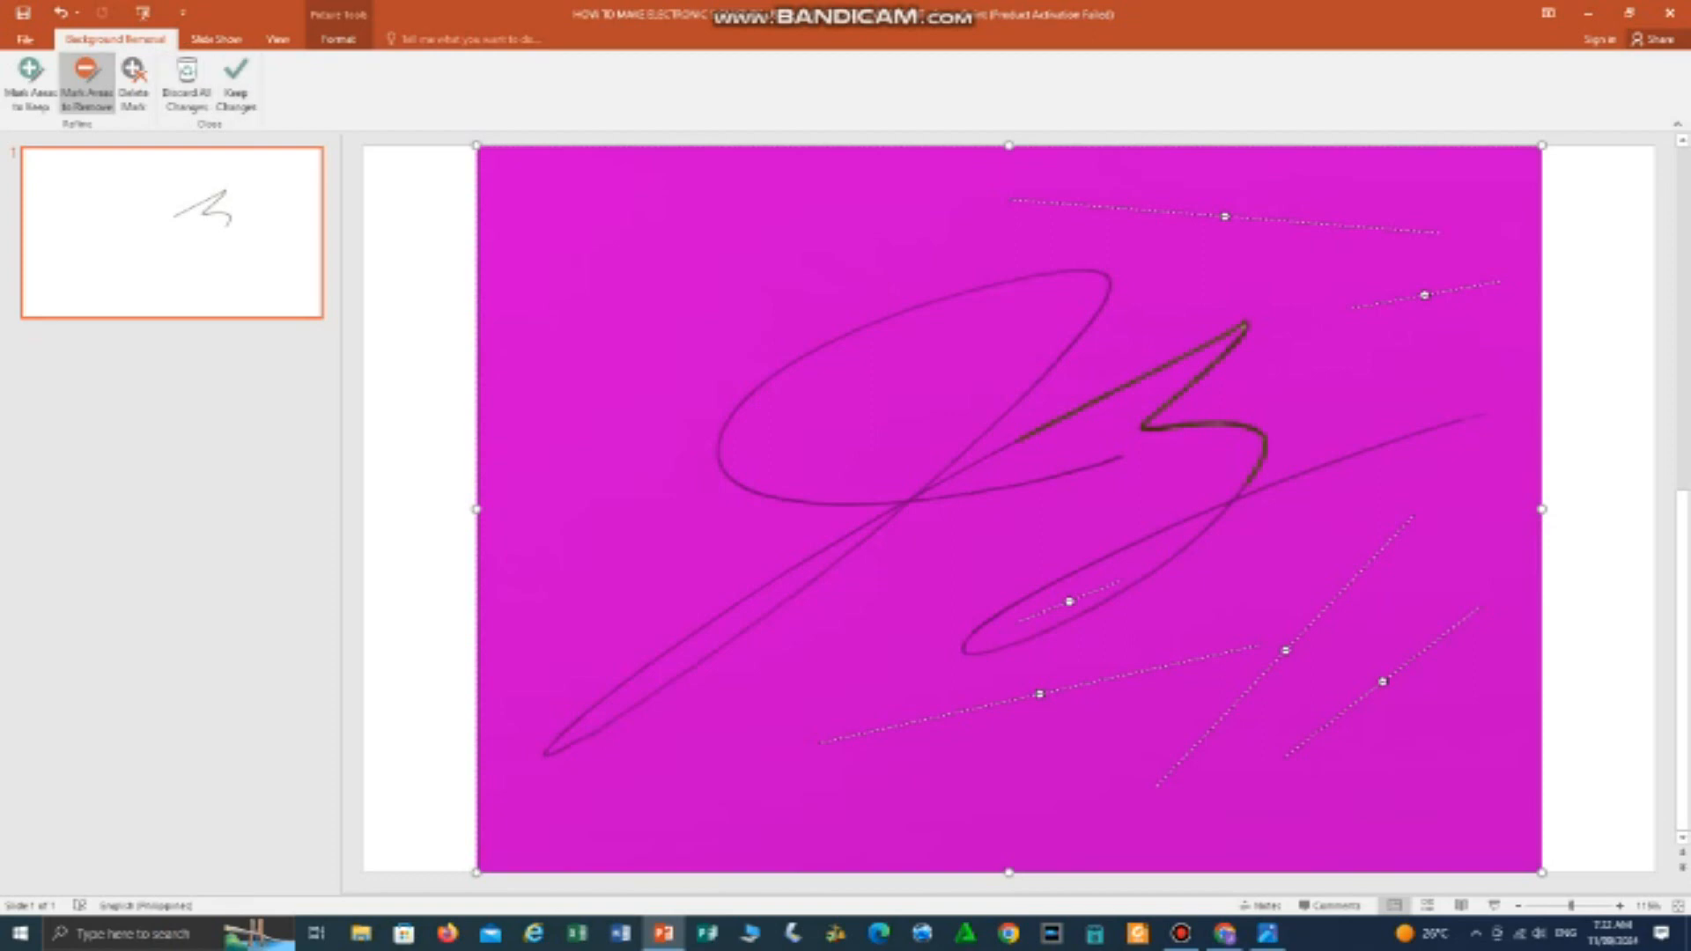
Step: Mark the missing parts of the signature's right-hand strokes and the central crossing as areas to keep
{"action": "left_click", "coordinate": [30, 81]}
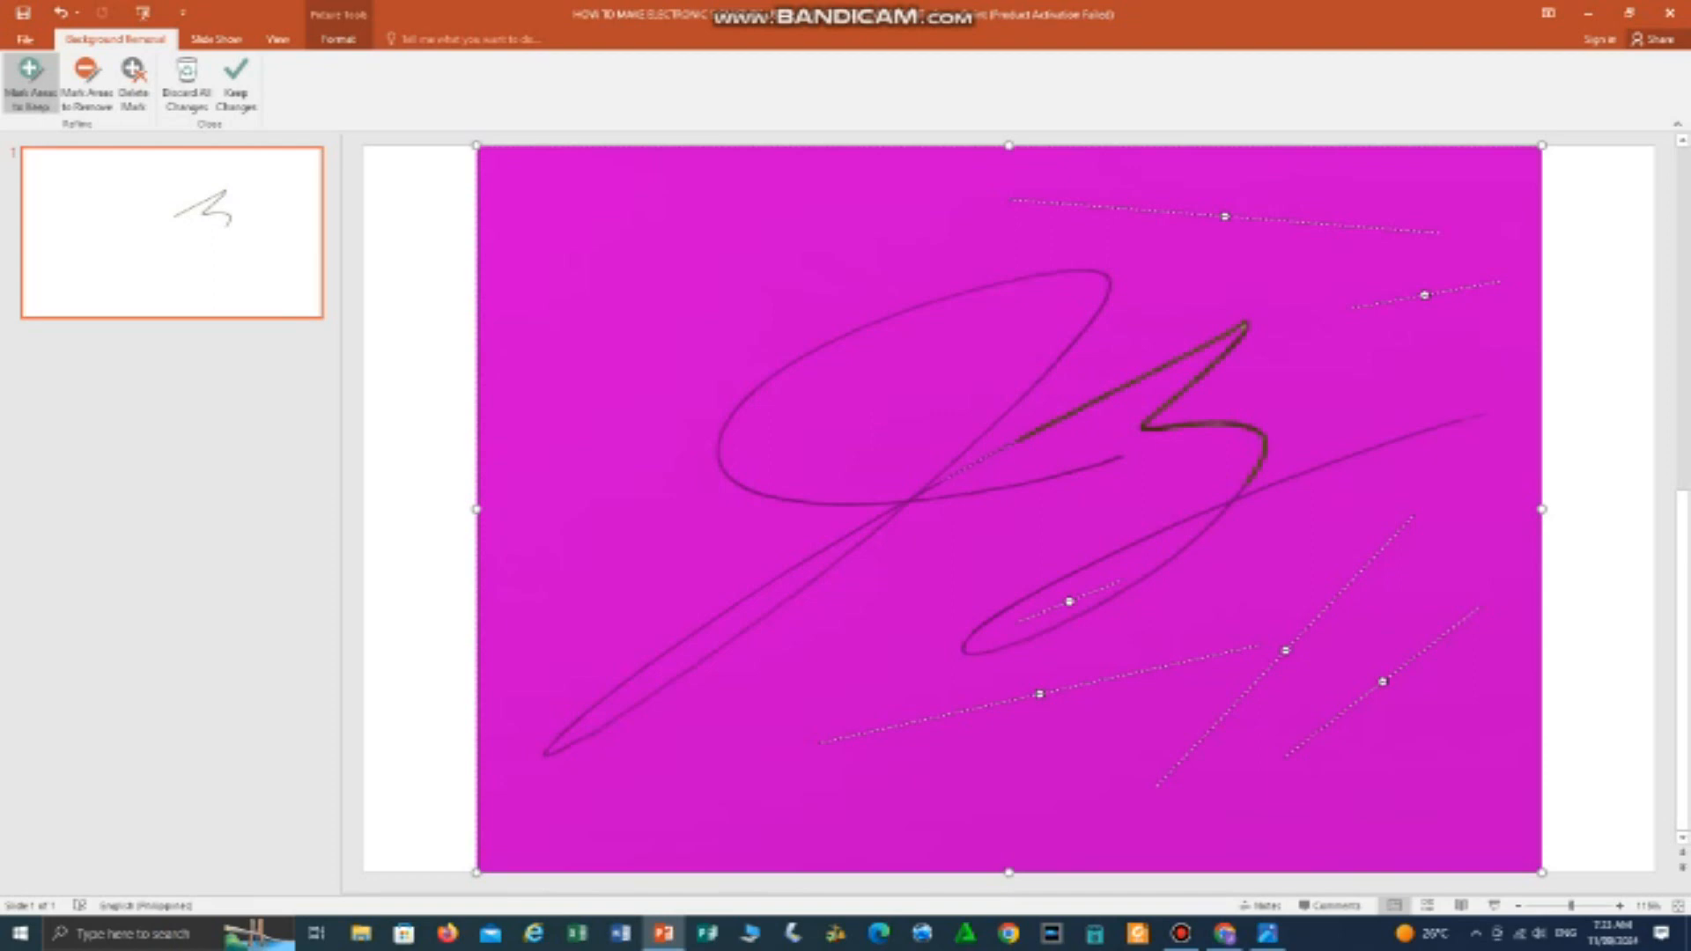
{"action": "left_click_drag", "start_coordinate": [1021, 443], "coordinate": [931, 480]}
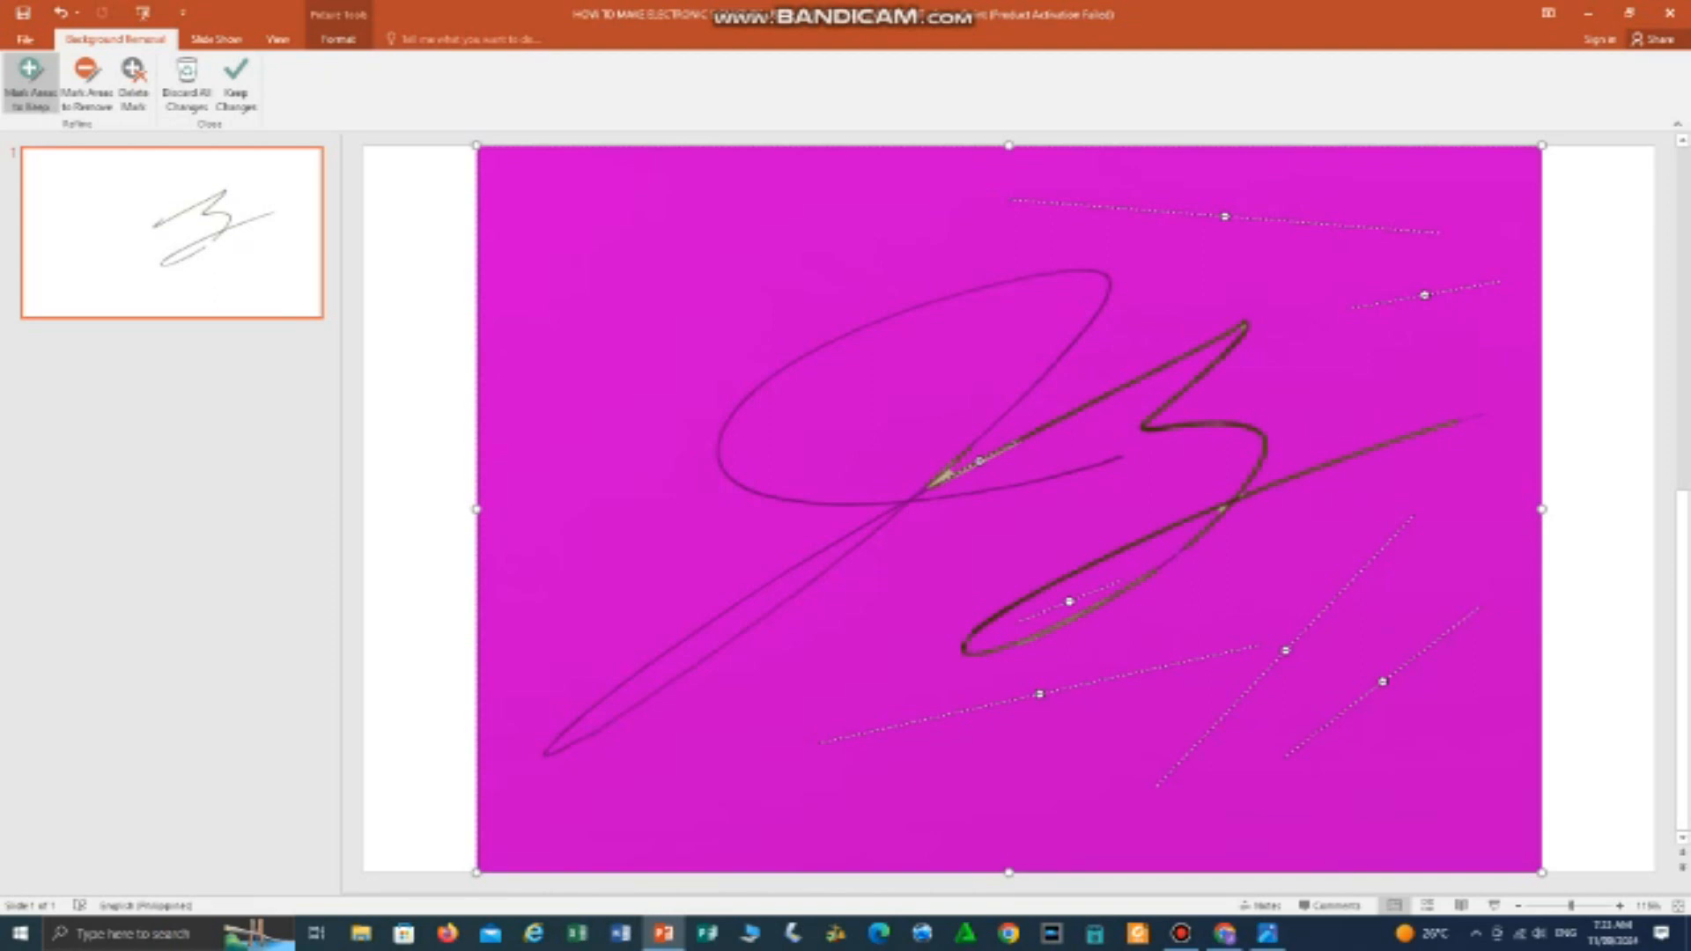
{"action": "left_click_drag", "start_coordinate": [1185, 551], "coordinate": [1153, 570]}
{"action": "left_click_drag", "start_coordinate": [1457, 420], "coordinate": [1483, 413]}
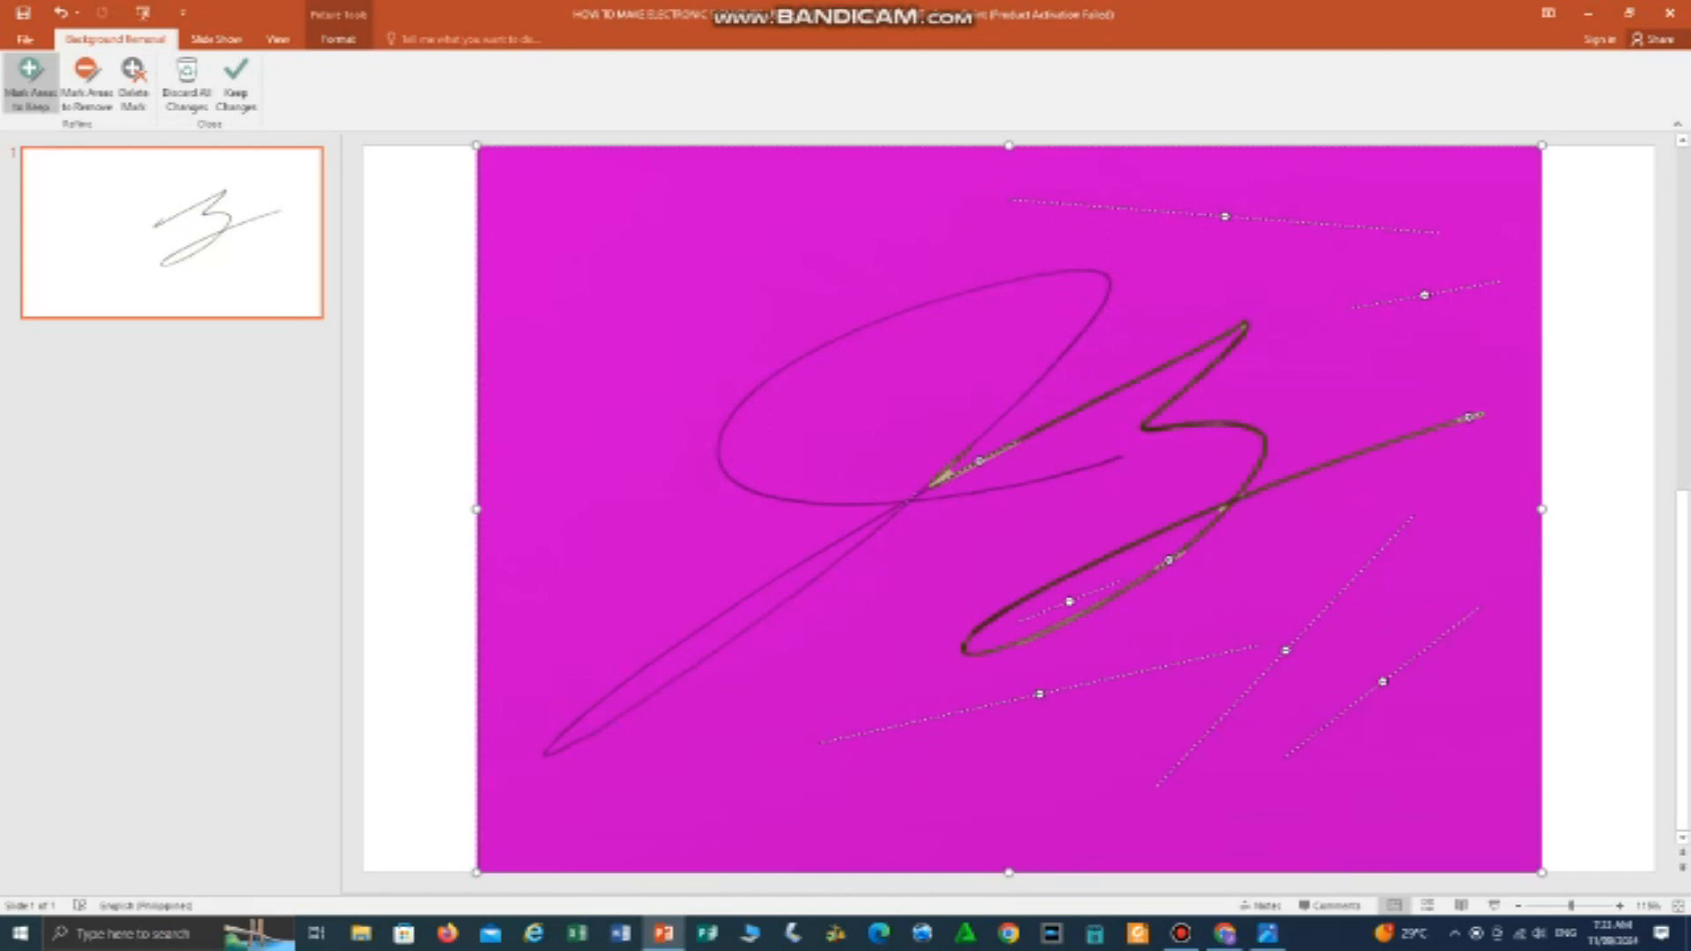
{"action": "left_click_drag", "start_coordinate": [888, 517], "coordinate": [915, 495]}
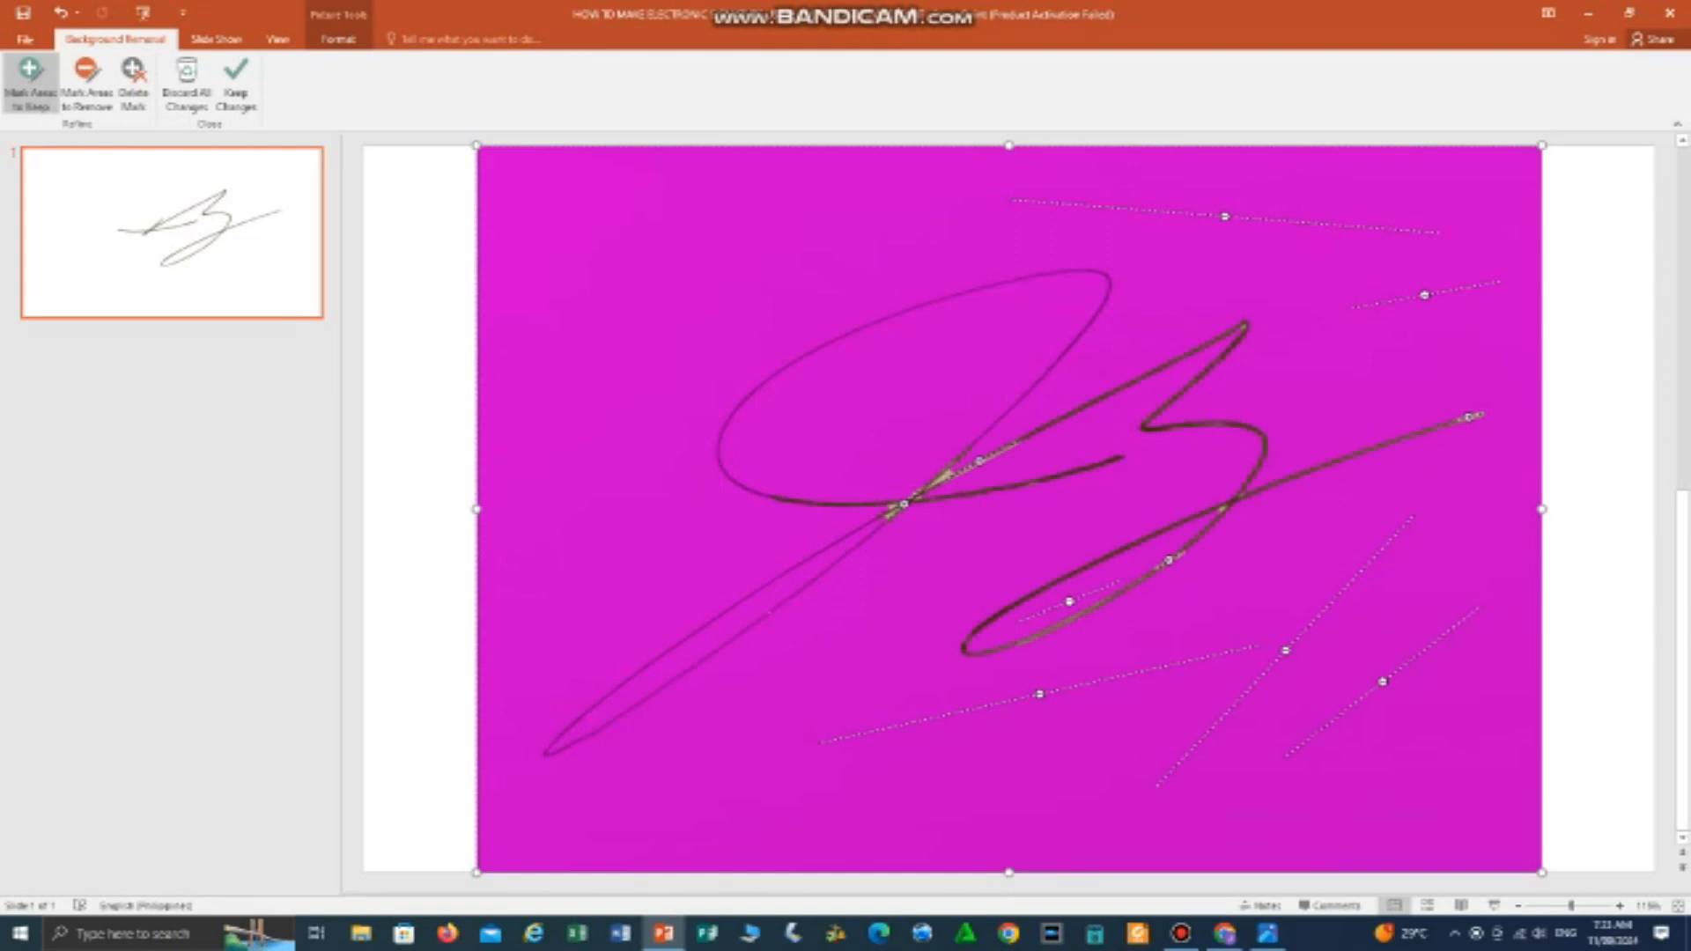
Step: Mark the strokes of the signature's lower-left tail and large upper loop as areas to keep
{"action": "left_click_drag", "start_coordinate": [764, 617], "coordinate": [816, 579]}
{"action": "left_click_drag", "start_coordinate": [817, 577], "coordinate": [883, 523]}
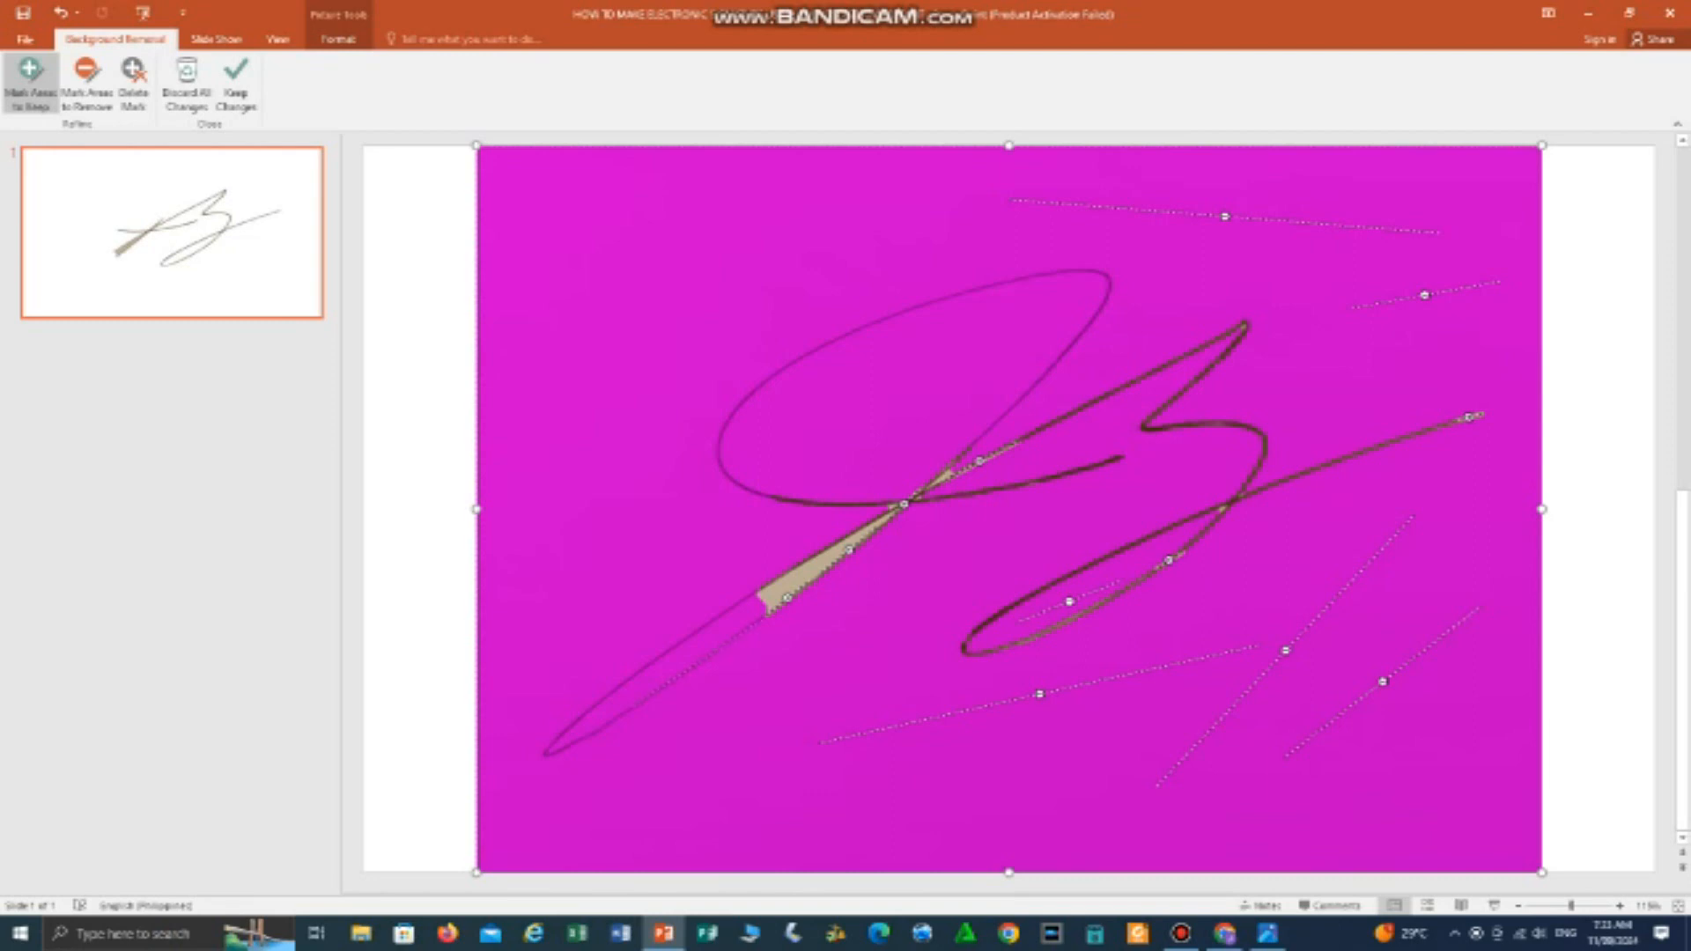
{"action": "left_click_drag", "start_coordinate": [627, 707], "coordinate": [622, 712]}
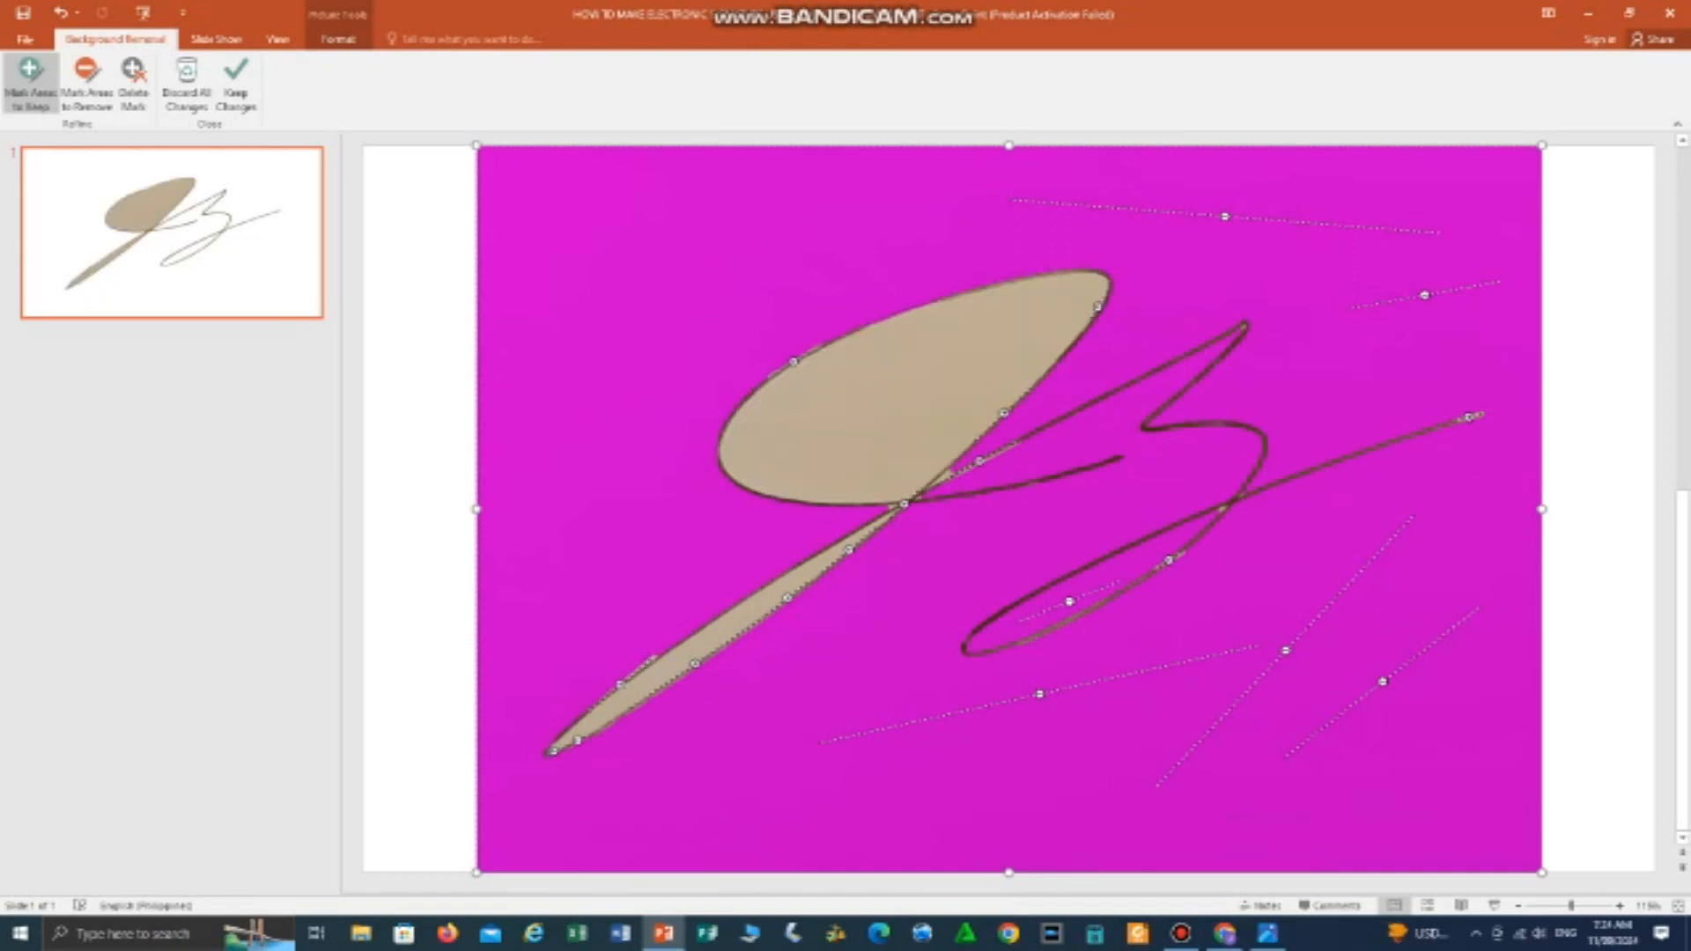
{"action": "left_click_drag", "start_coordinate": [868, 325], "coordinate": [936, 301]}
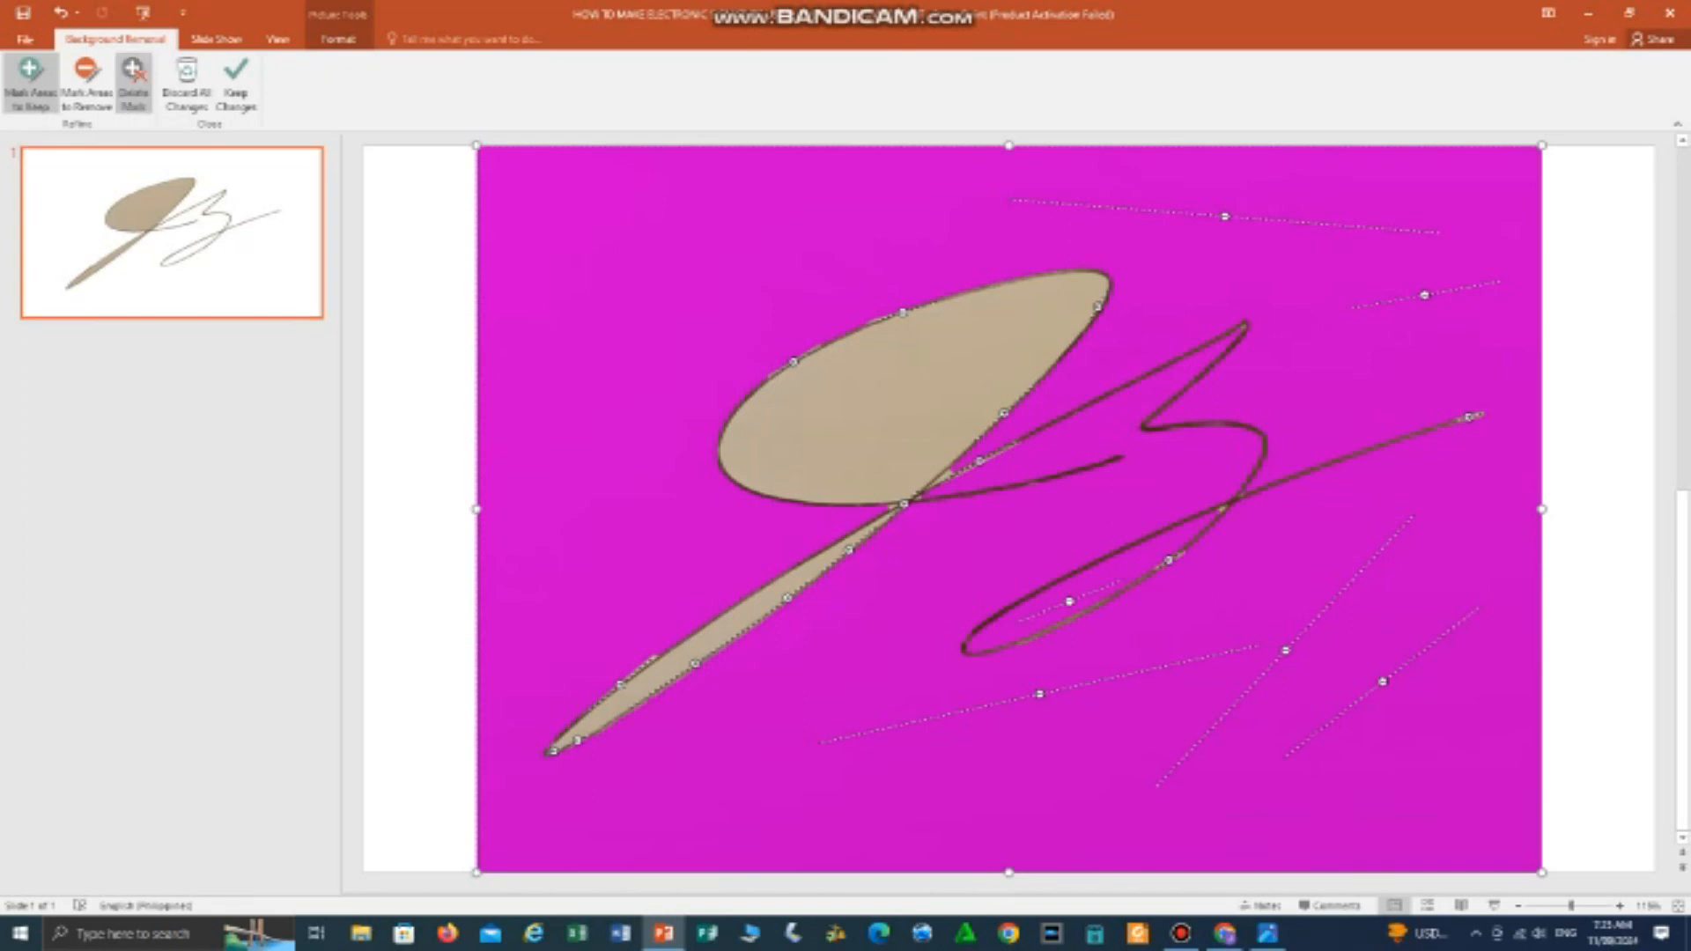
Step: Mark the paper inside the large upper loop and along the narrow lower-left loop as areas to remove
{"action": "left_click", "coordinate": [86, 84]}
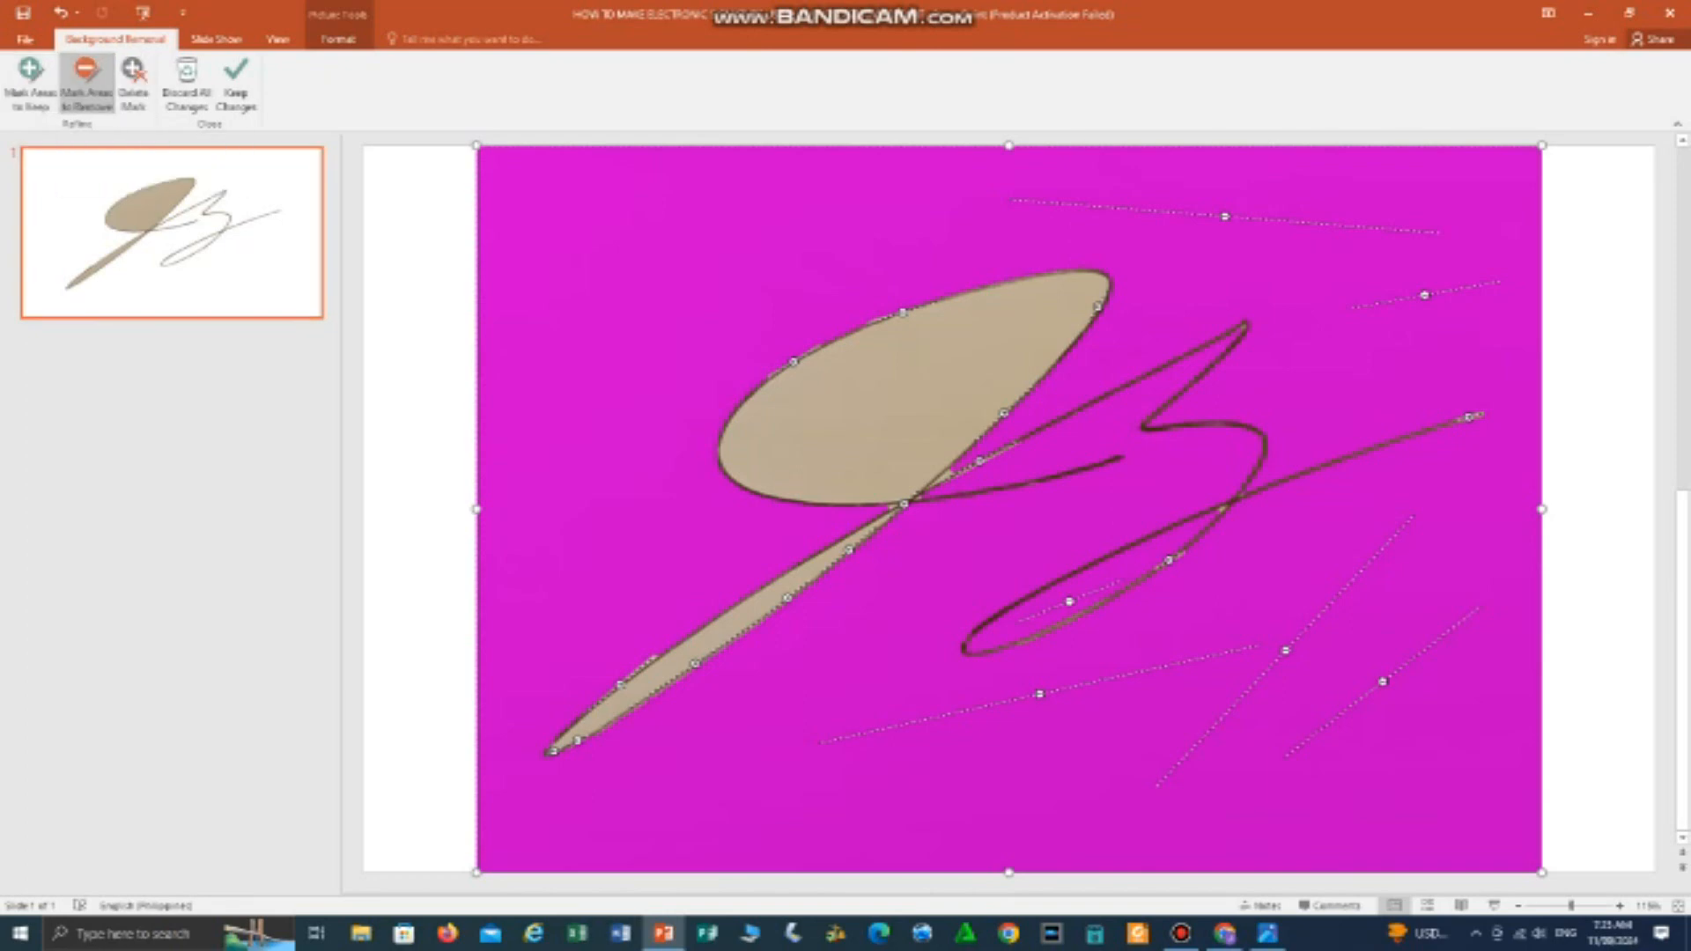
{"action": "left_click_drag", "start_coordinate": [792, 443], "coordinate": [916, 383]}
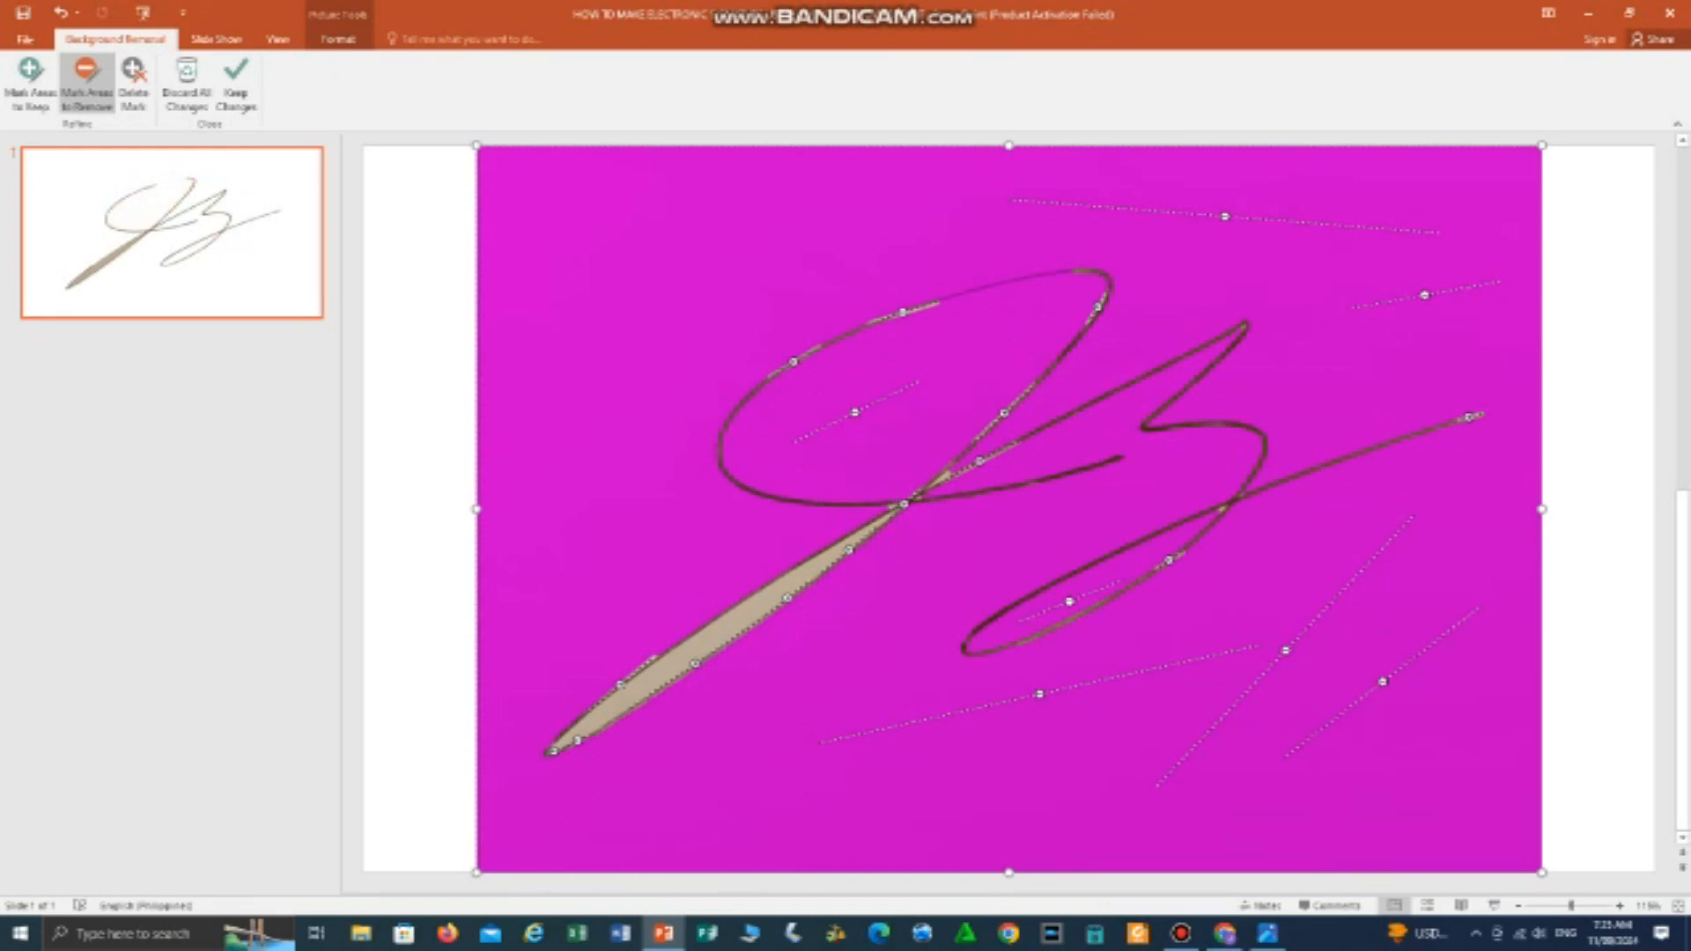
{"action": "left_click_drag", "start_coordinate": [628, 710], "coordinate": [706, 655]}
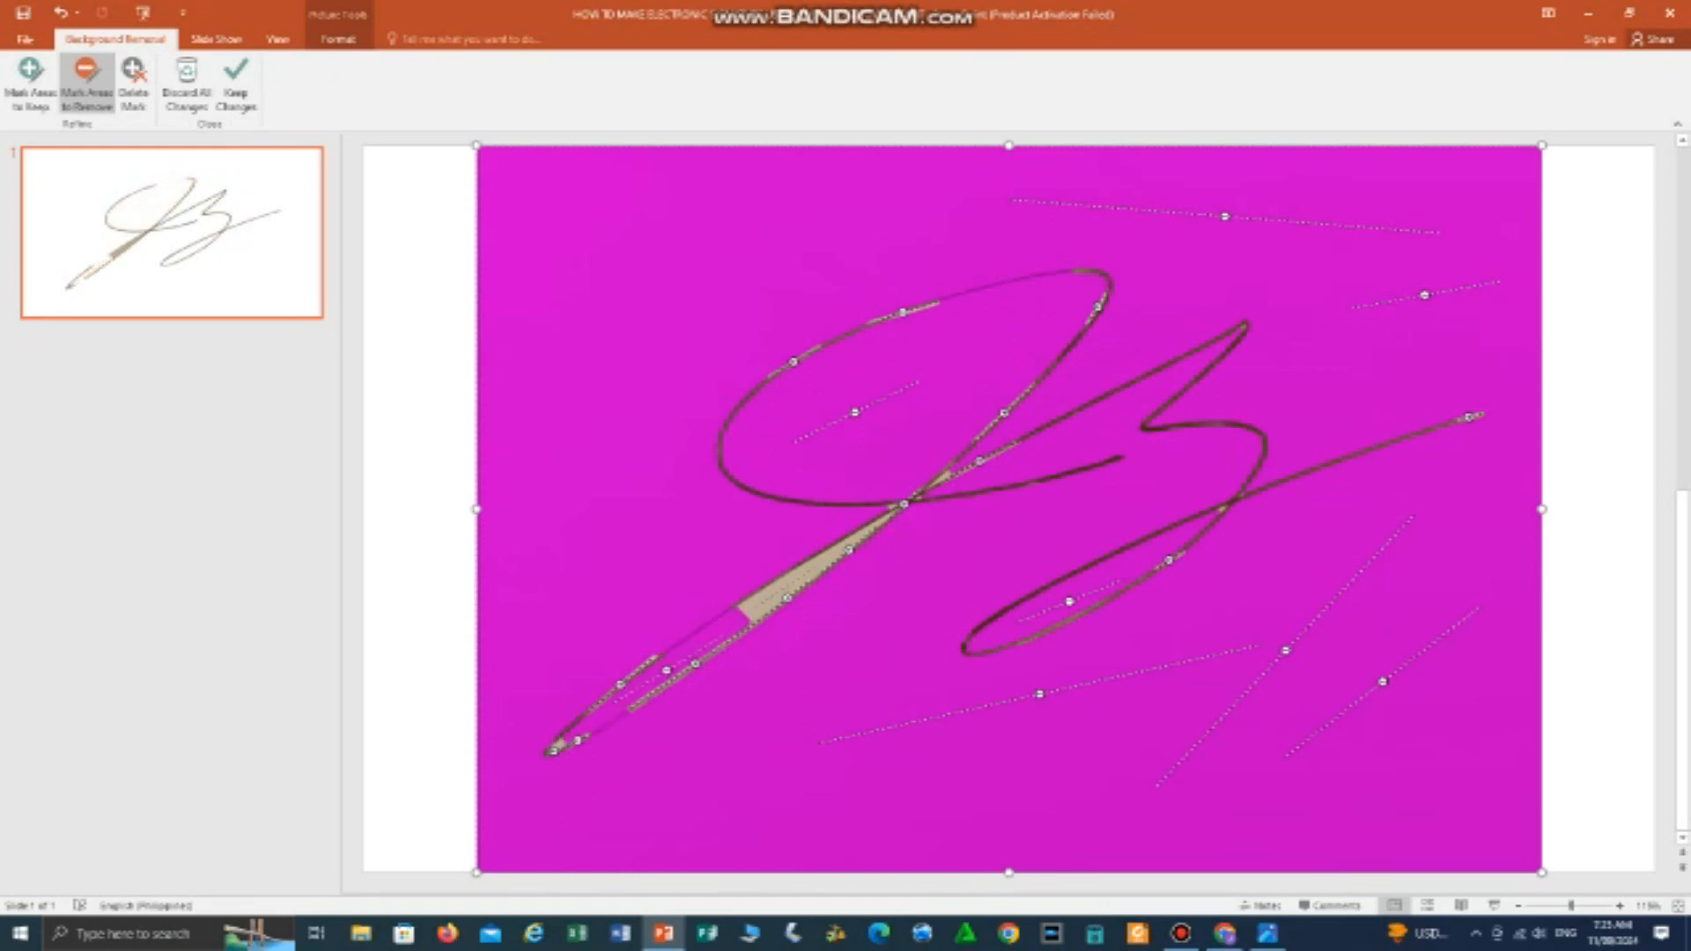
{"action": "left_click_drag", "start_coordinate": [756, 602], "coordinate": [831, 560]}
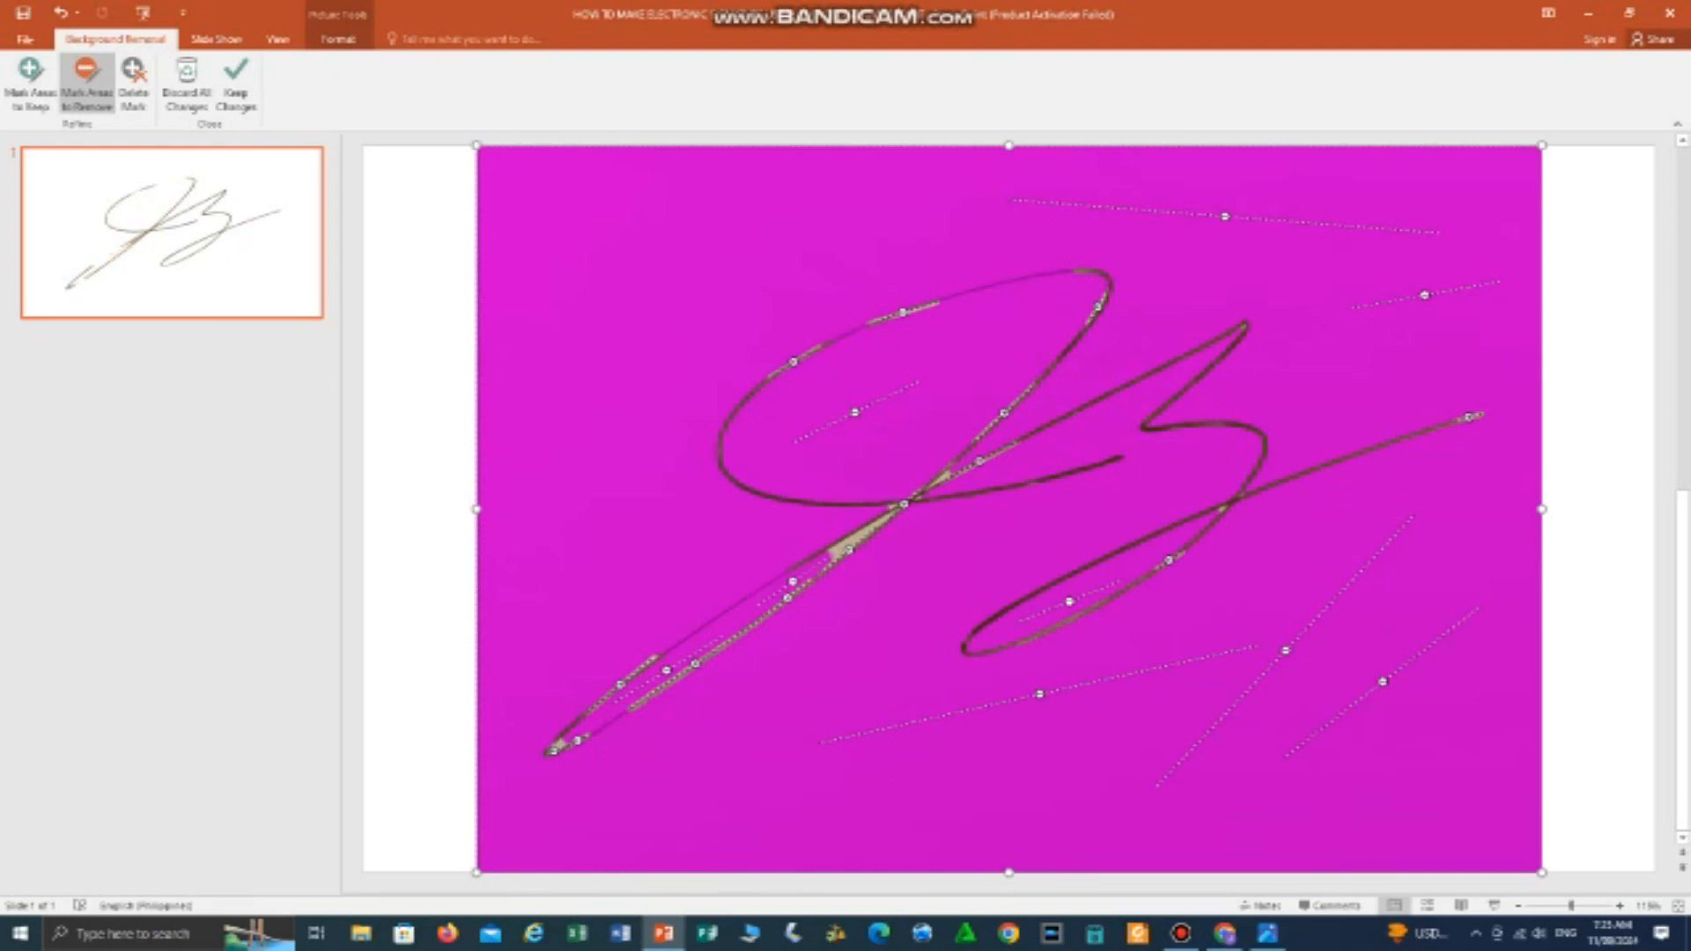
{"action": "left_click_drag", "start_coordinate": [833, 551], "coordinate": [871, 528]}
{"action": "left_click_drag", "start_coordinate": [869, 530], "coordinate": [888, 515]}
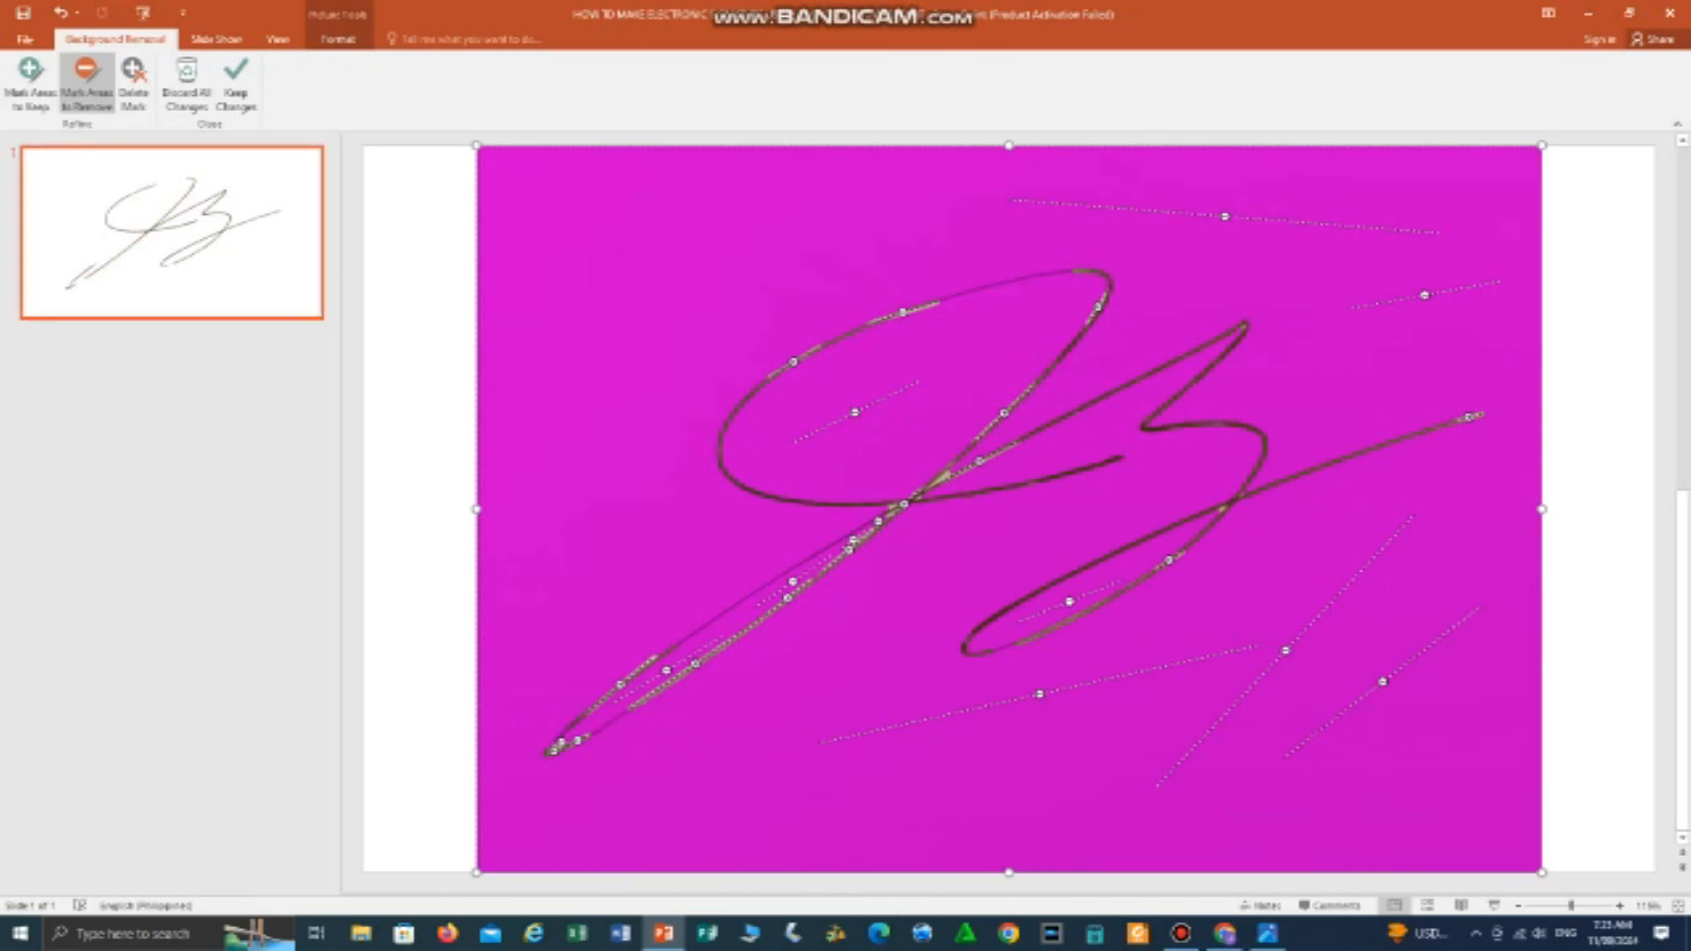
Step: Mark the remaining gaps in the lower-left tail's strokes and along the upper loop's top edge as areas to keep
{"action": "left_click", "coordinate": [30, 81]}
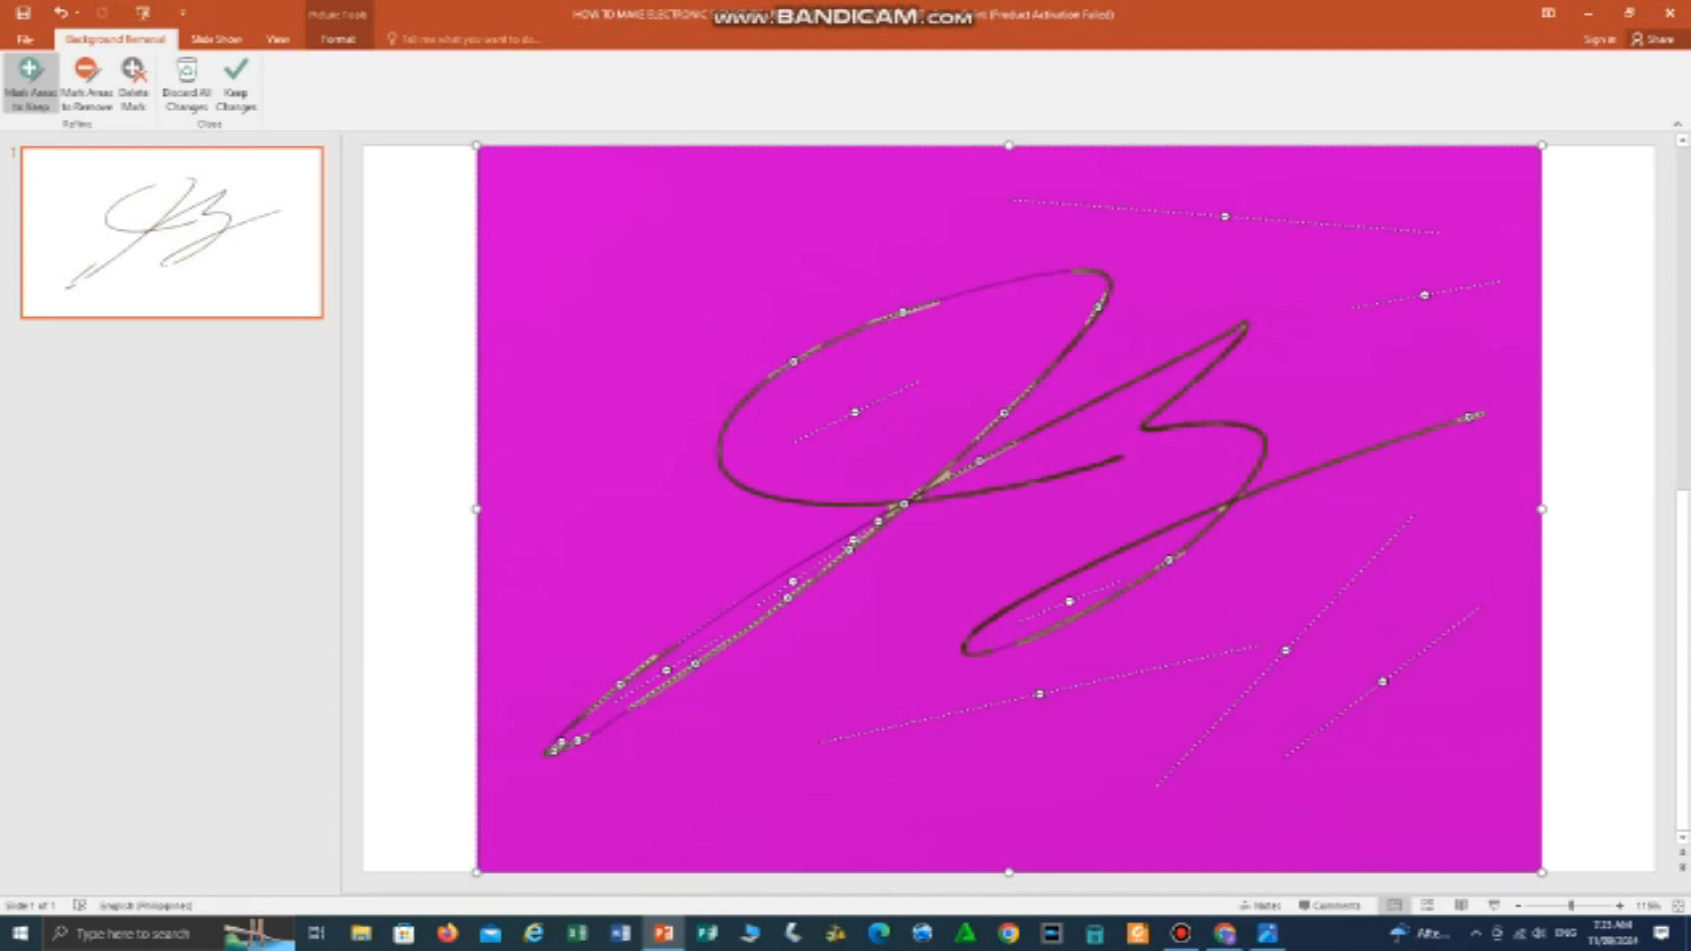
{"action": "left_click_drag", "start_coordinate": [673, 646], "coordinate": [747, 599]}
{"action": "left_click_drag", "start_coordinate": [765, 582], "coordinate": [833, 541]}
{"action": "left_click", "coordinate": [878, 515]}
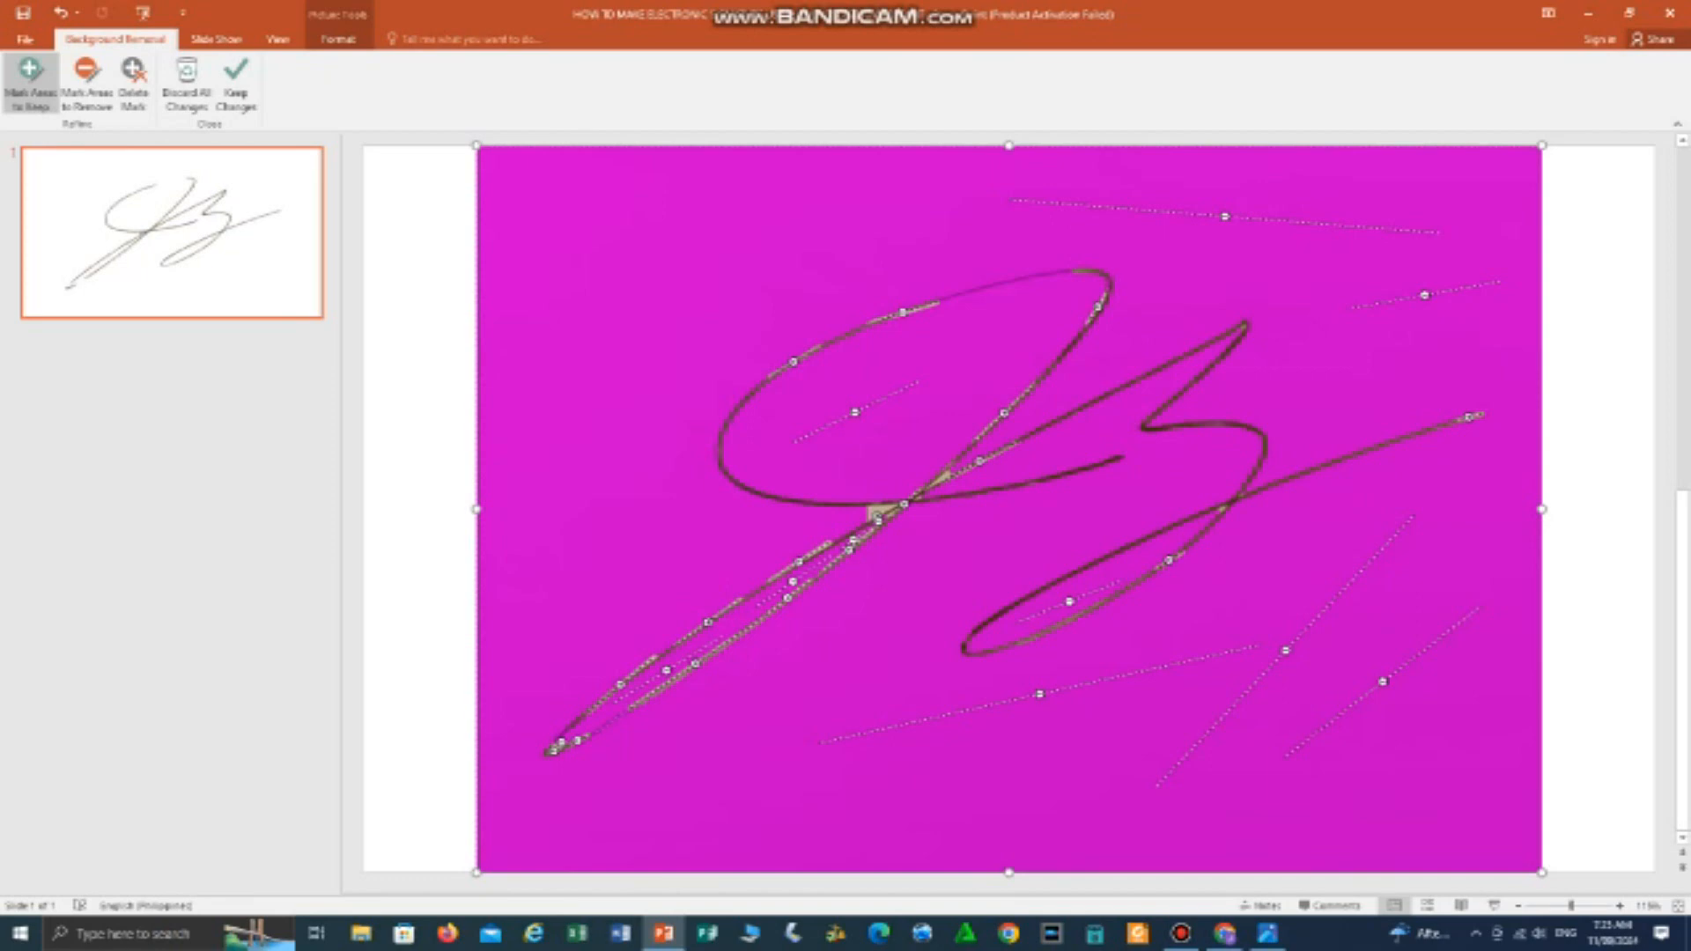
{"action": "left_click", "coordinate": [609, 719]}
{"action": "left_click_drag", "start_coordinate": [944, 296], "coordinate": [1072, 269]}
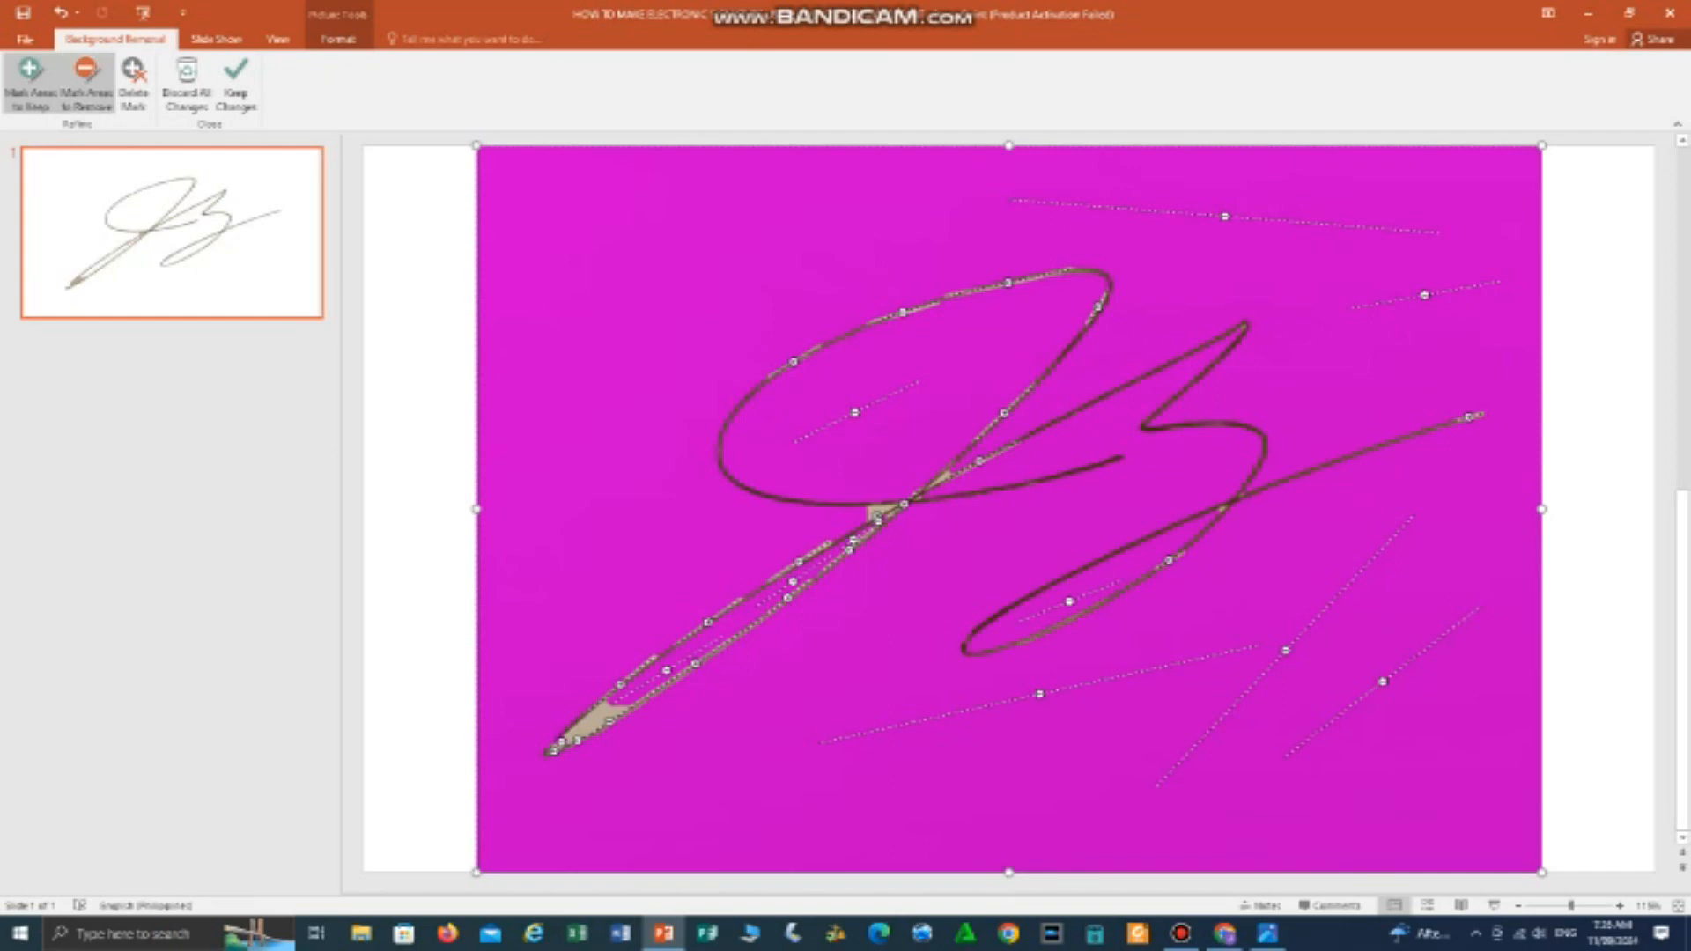
Step: Mark the leftover paper patches at the tail's tip and beside the crossing for removal, and keep the background removal changes
{"action": "left_click", "coordinate": [86, 81]}
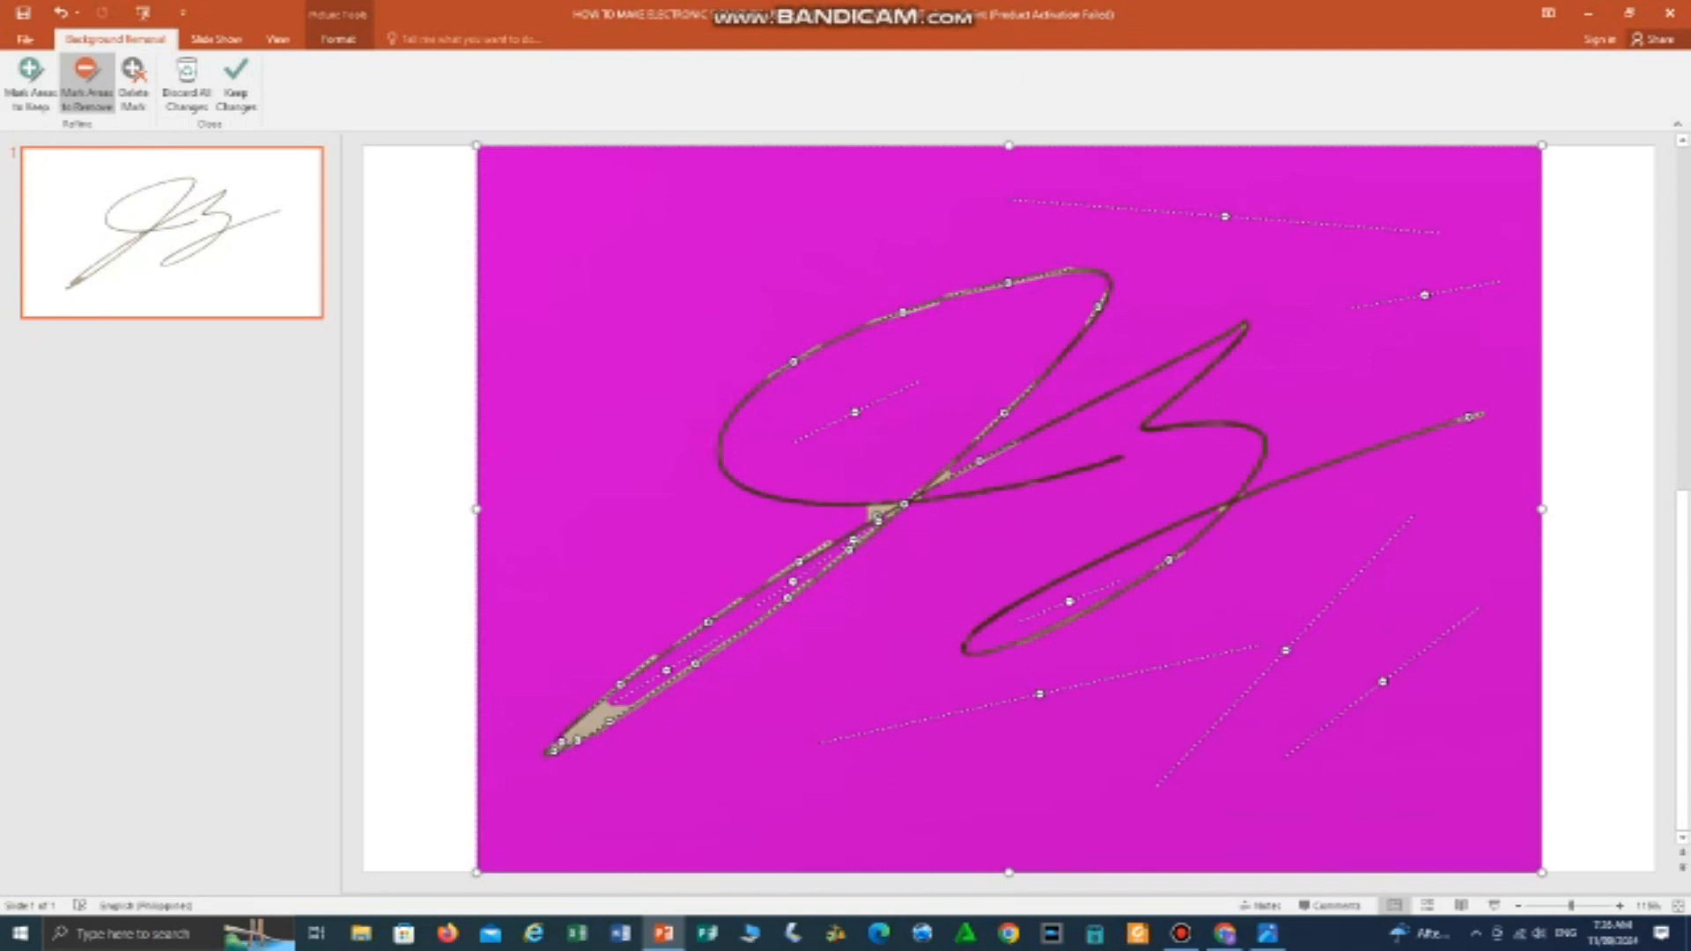
{"action": "left_click_drag", "start_coordinate": [611, 712], "coordinate": [577, 733]}
{"action": "left_click", "coordinate": [875, 511]}
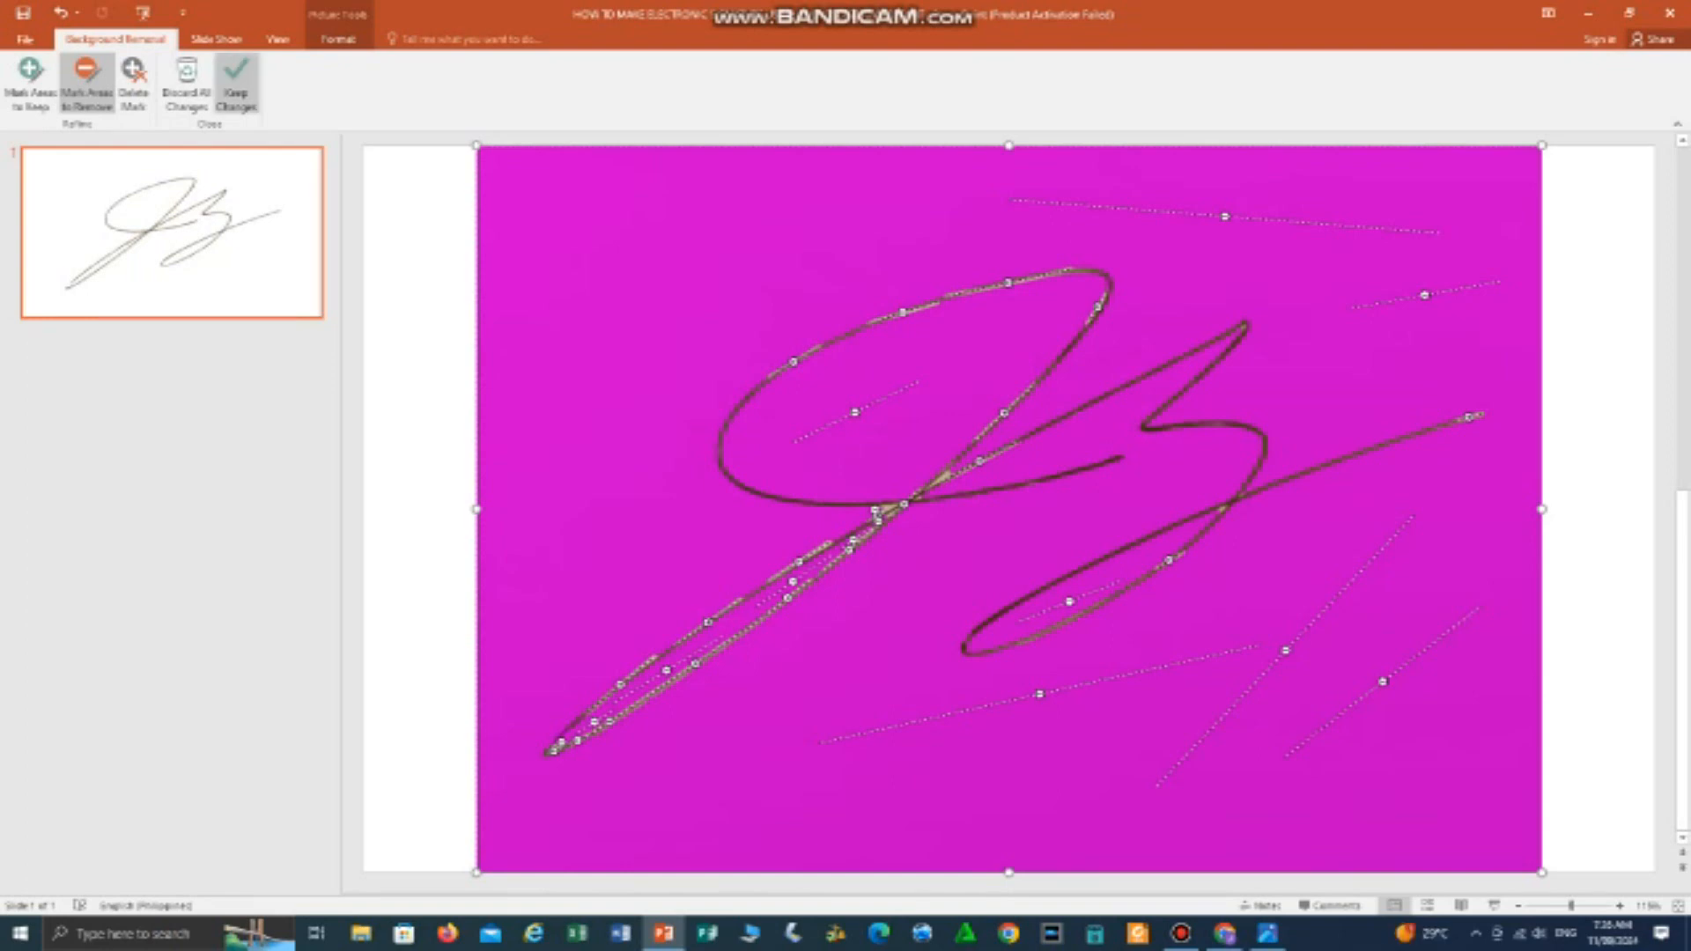
{"action": "left_click", "coordinate": [236, 88]}
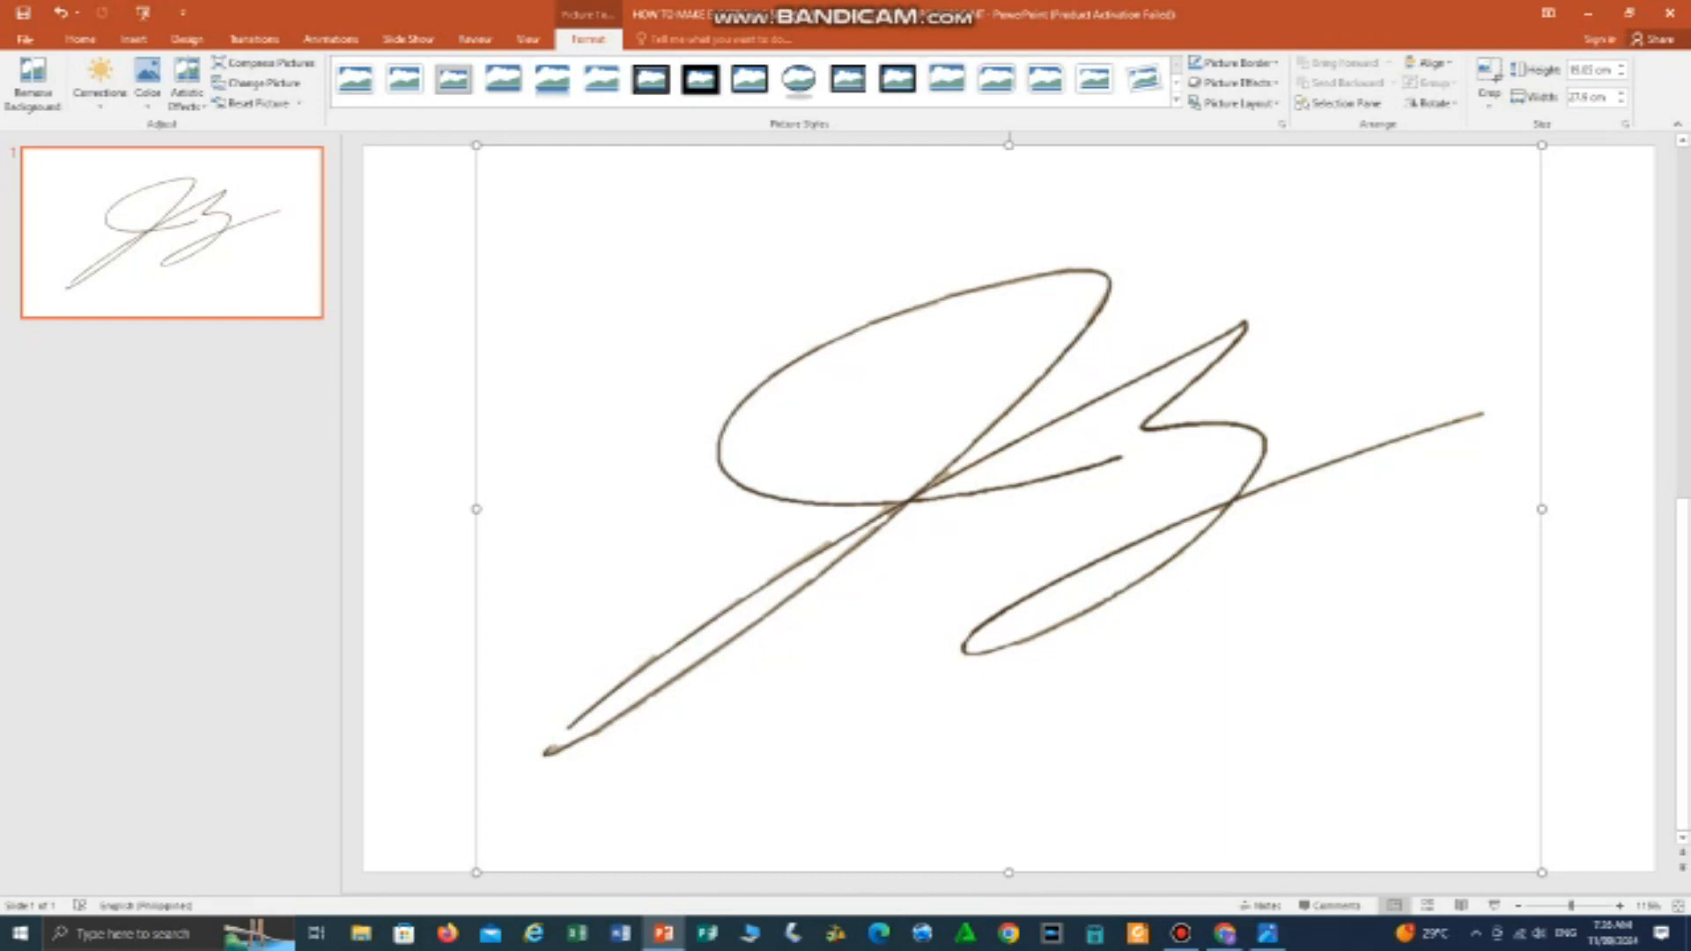
Step: Switch to Word, create a blank document and add two empty lines at the top of the page
{"action": "left_click", "coordinate": [621, 934]}
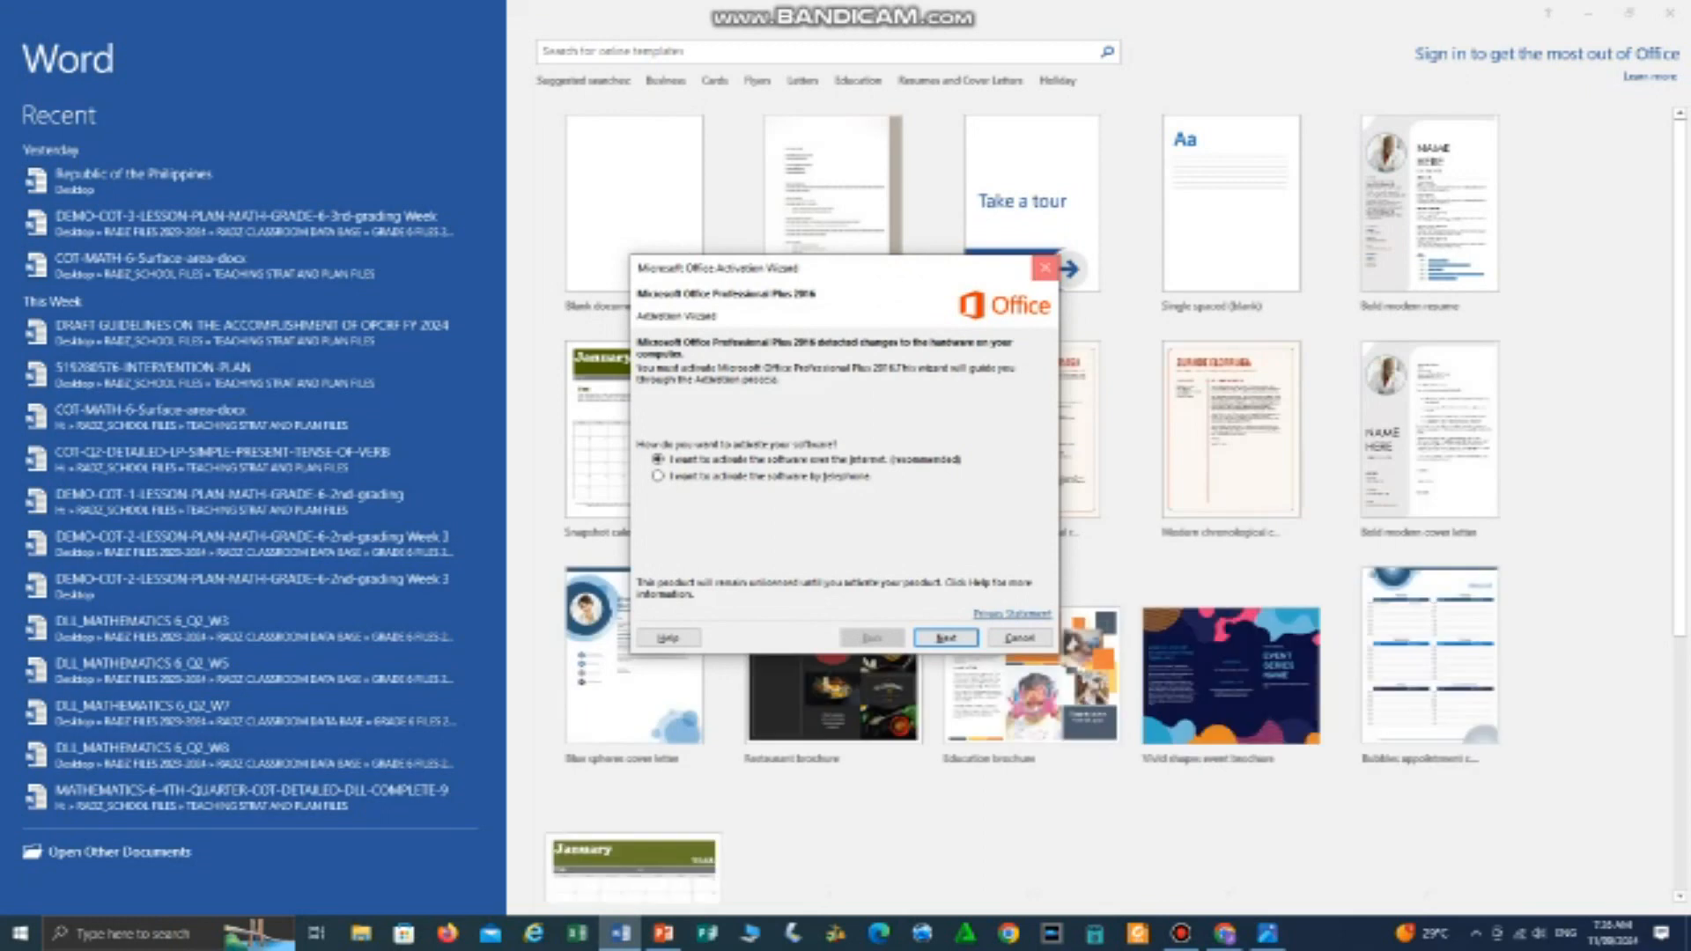
{"action": "left_click", "coordinate": [634, 215]}
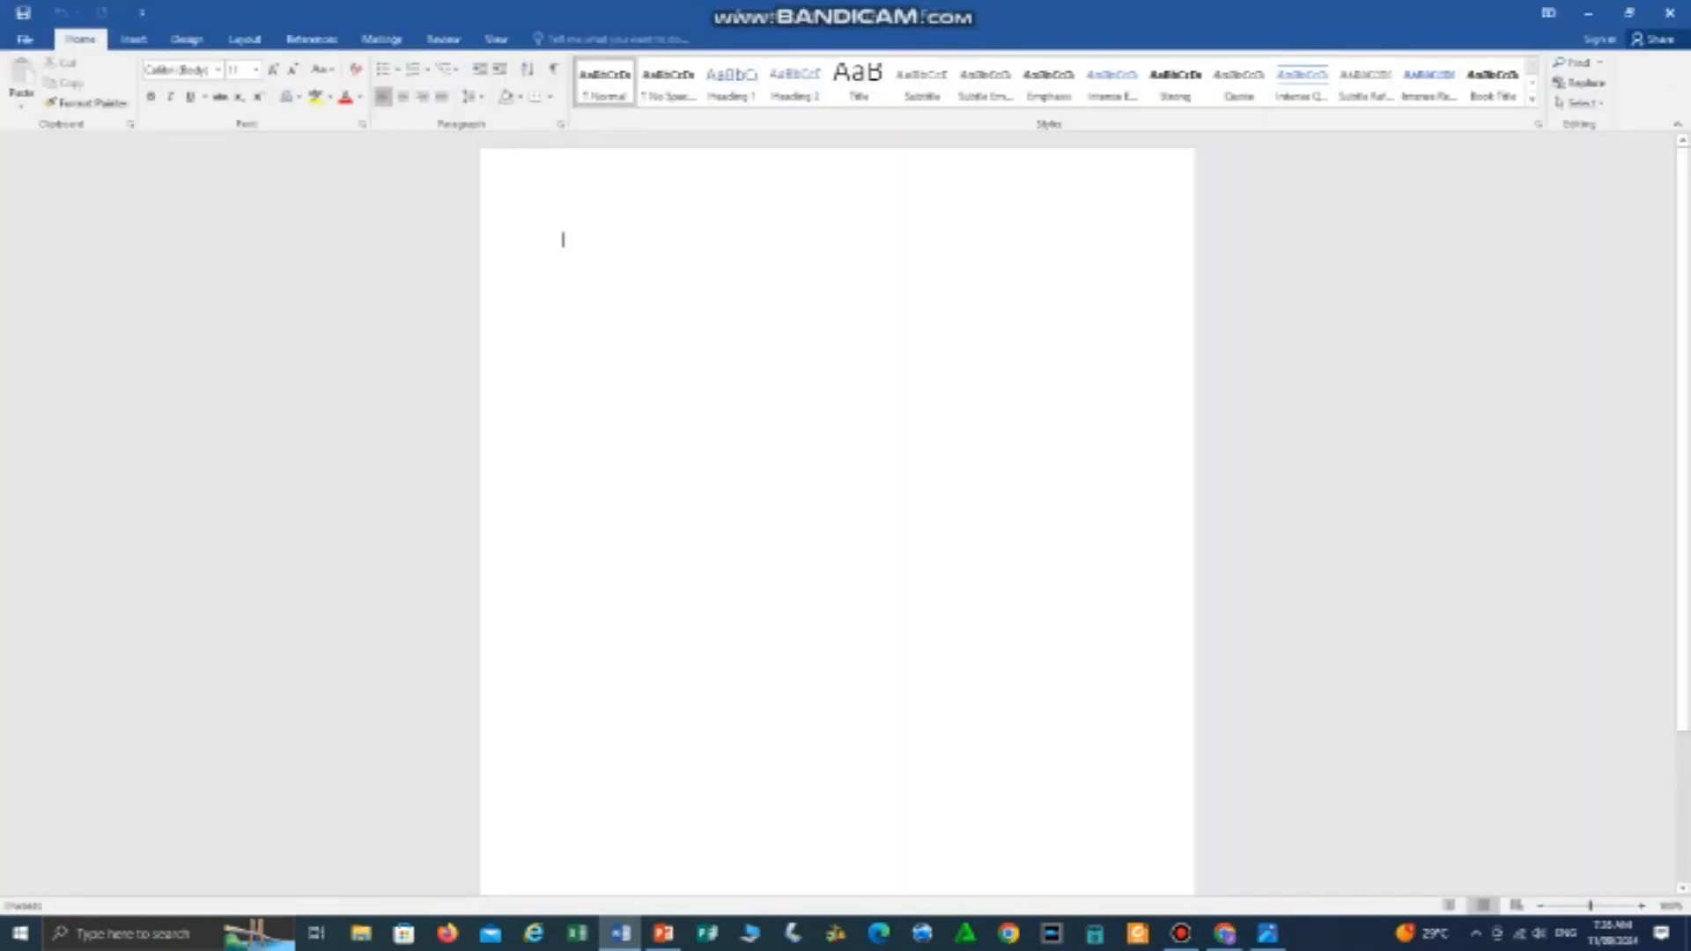
{"action": "key", "text": "Return"}
{"action": "key", "text": "Return"}
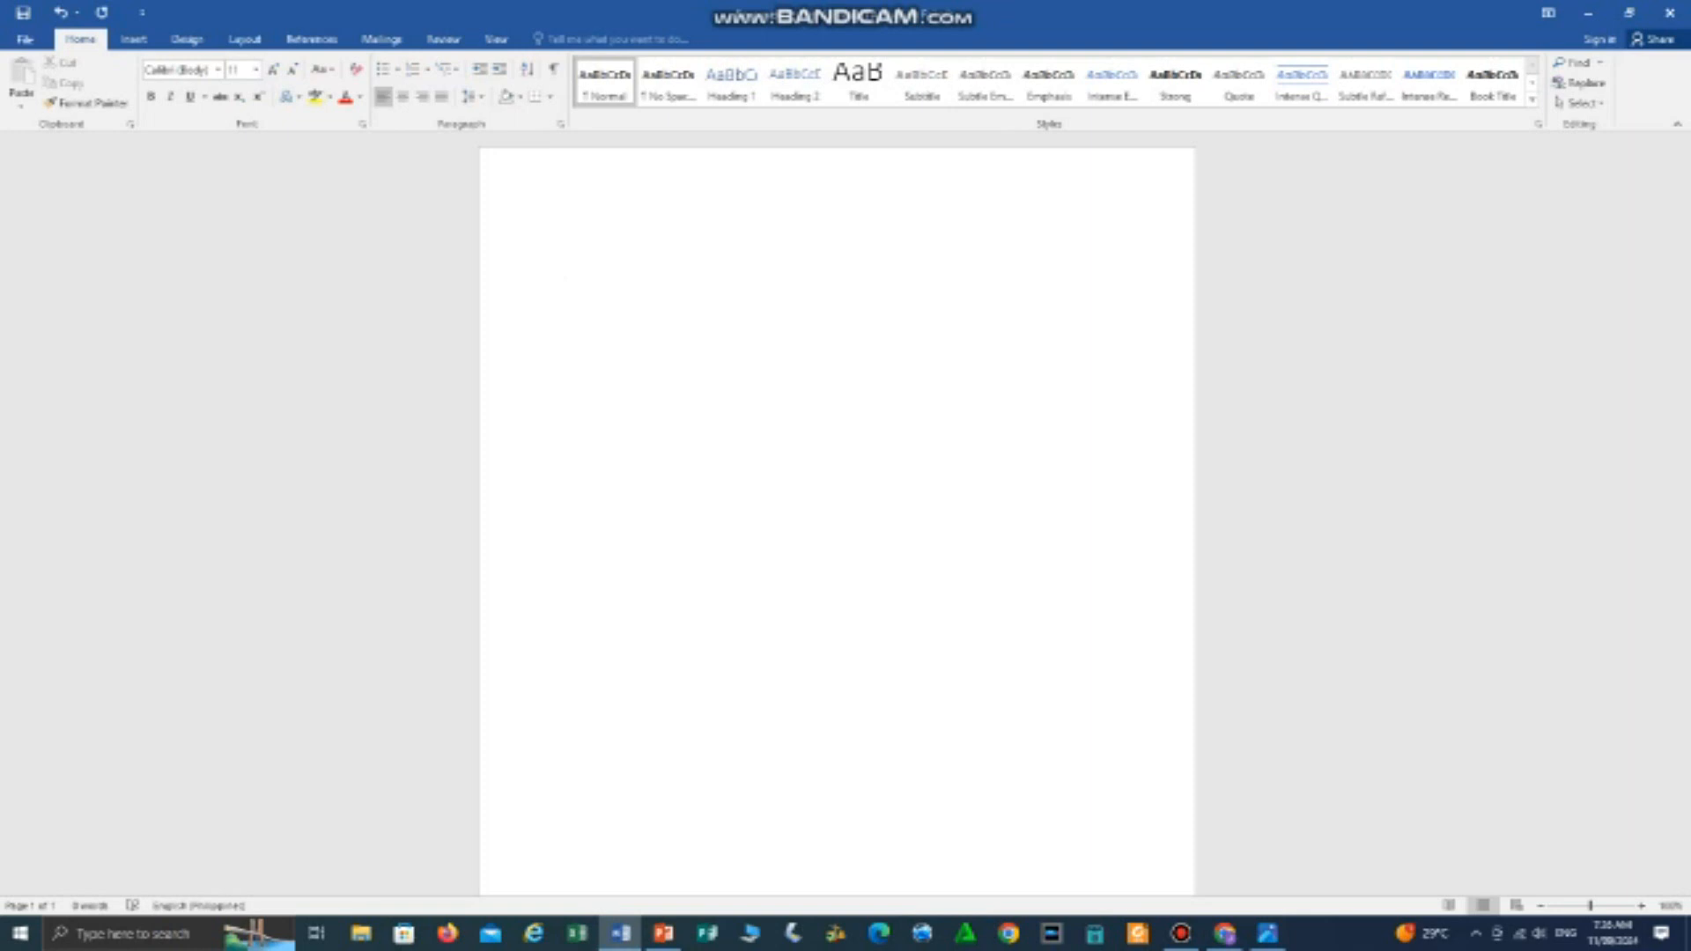
Step: Enter the signatory's full name in capitals with the title CEO on the line below, indented beneath the name
{"action": "type", "text": "JUAN A. DELA CRUZZ"}
{"action": "left_click", "coordinate": [607, 293]}
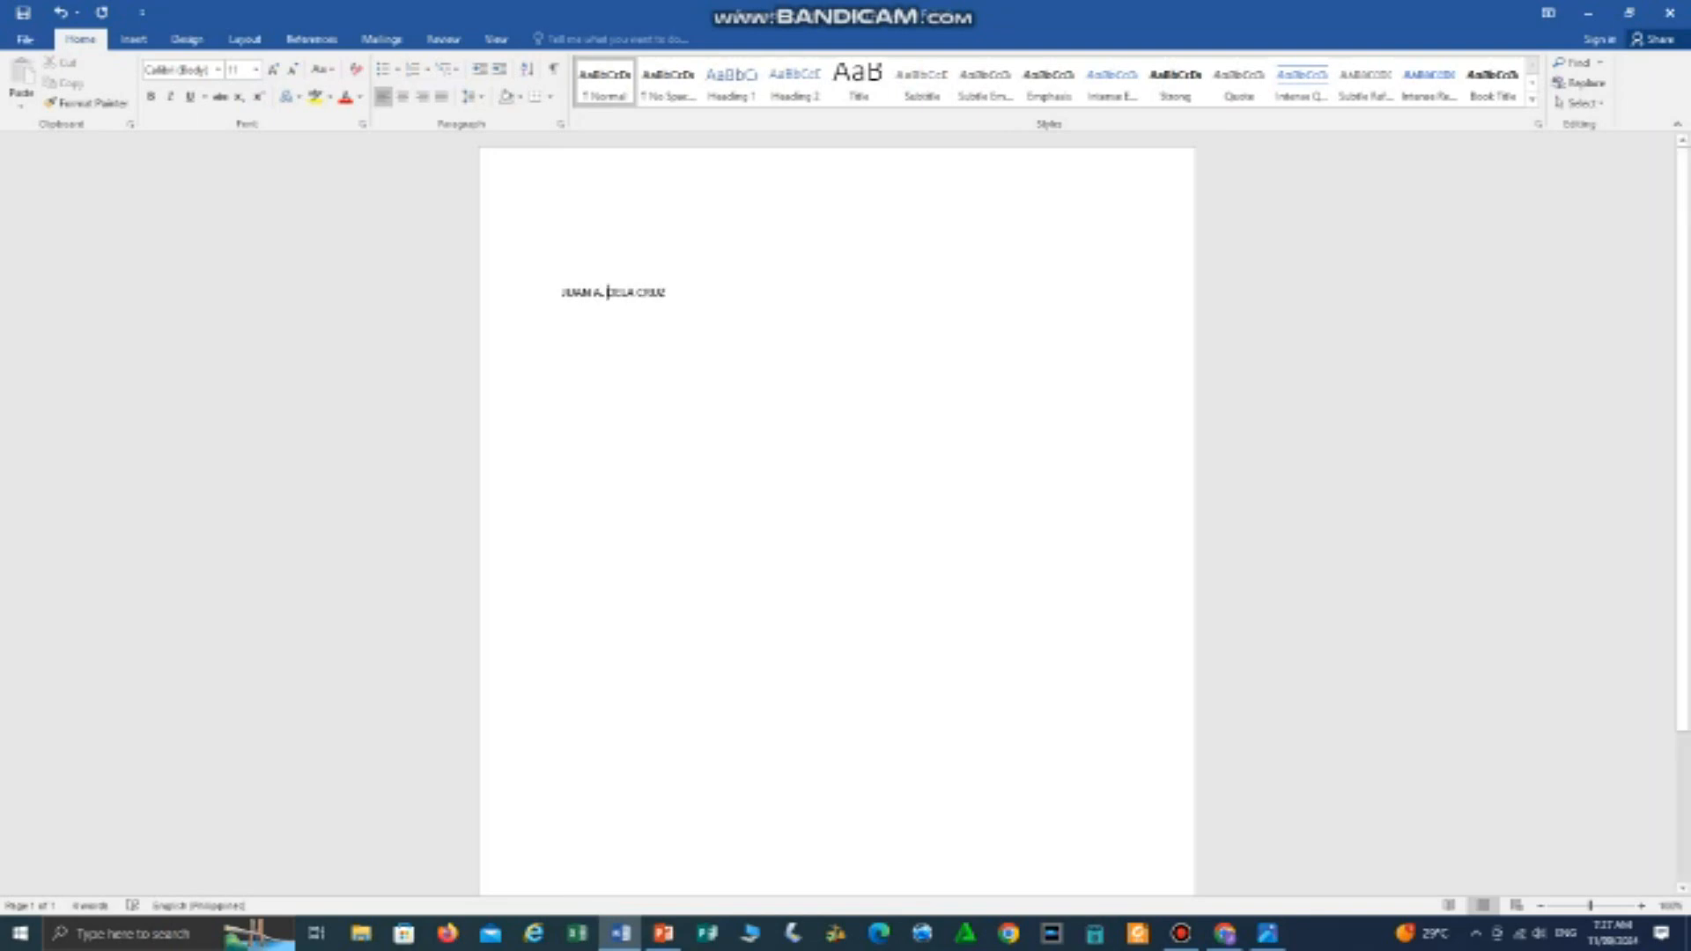
{"action": "key", "text": "End"}
{"action": "key", "text": "Return"}
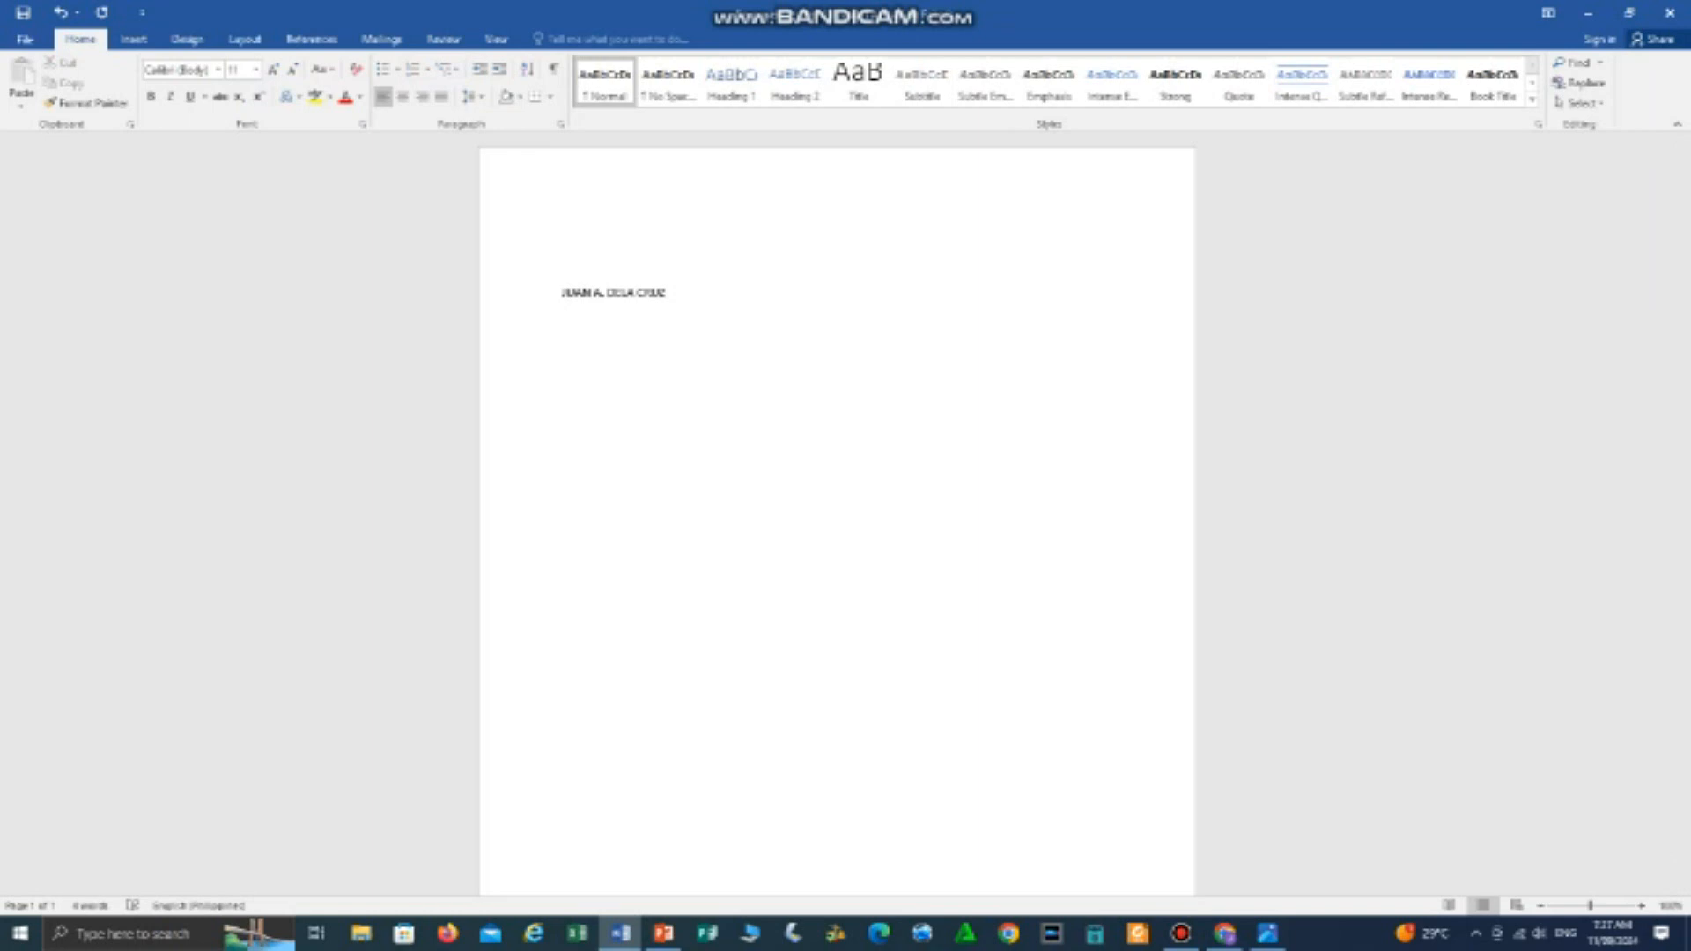
{"action": "type", "text": "CEO"}
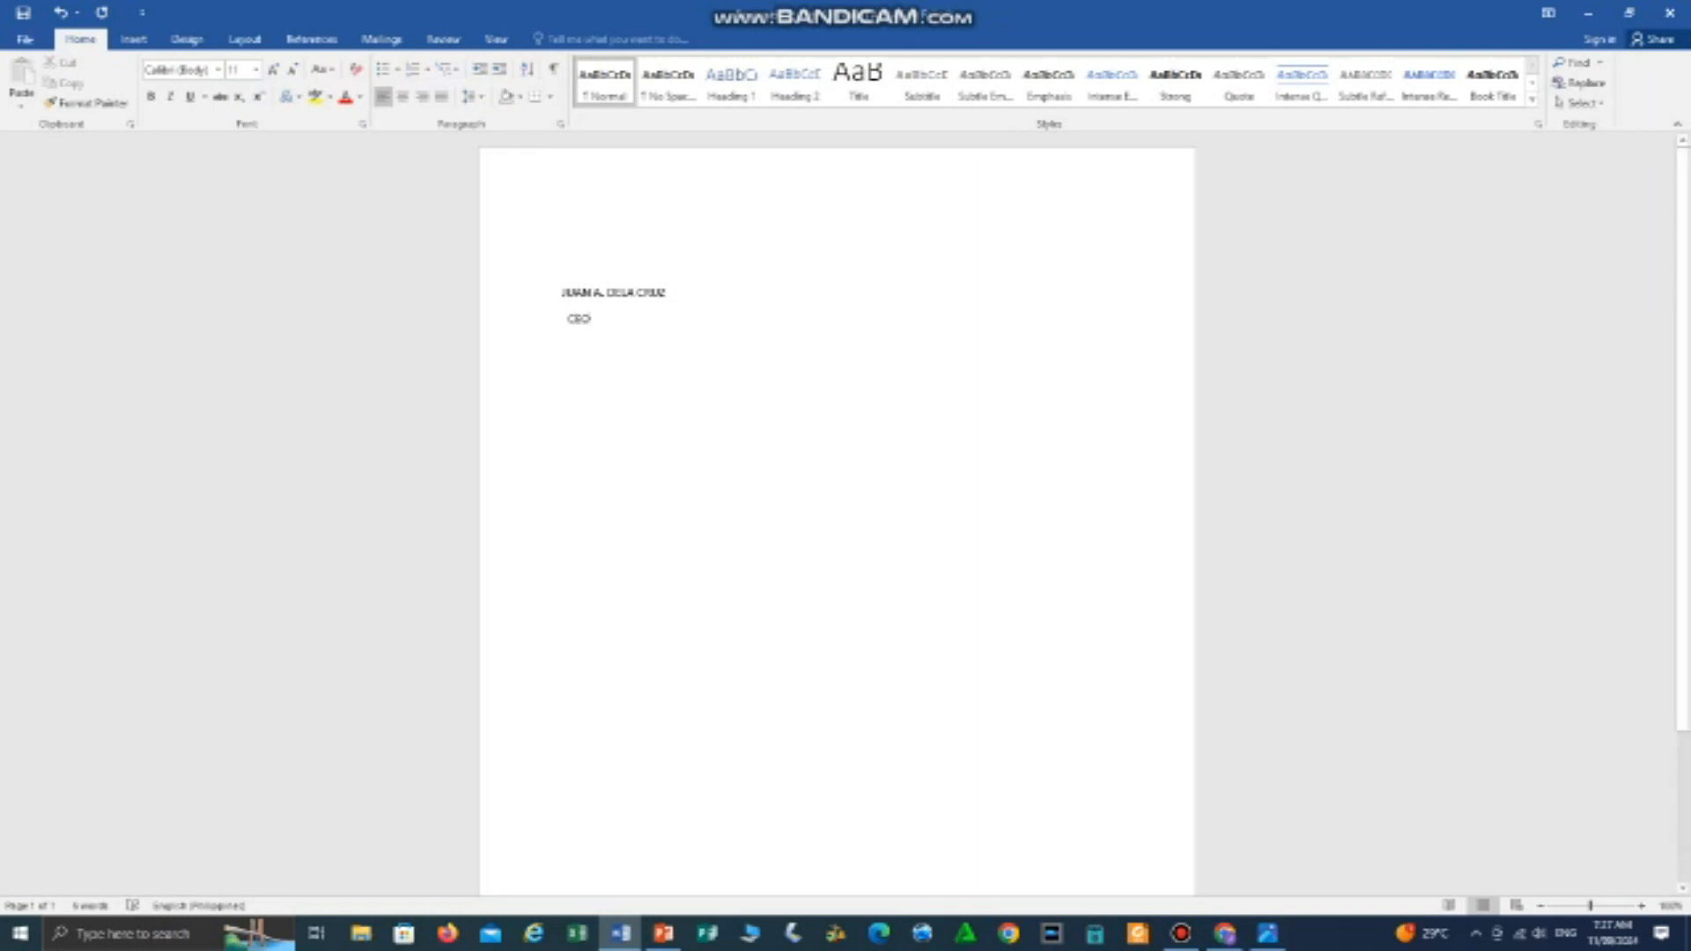
{"action": "key", "text": "Home"}
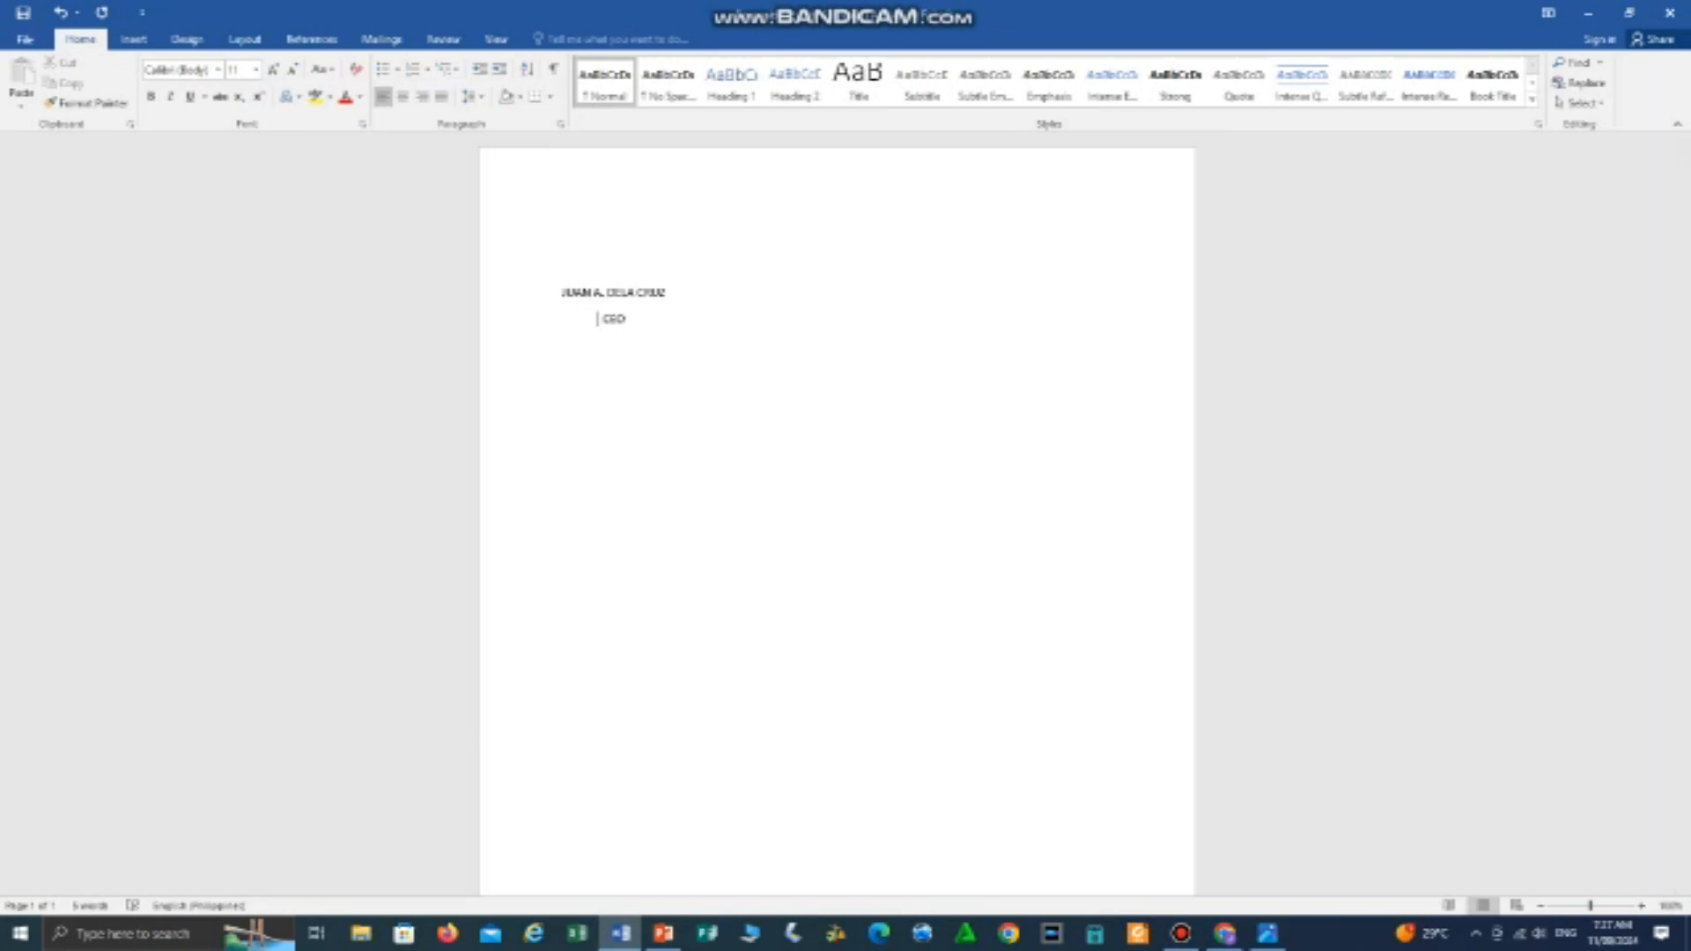
Step: Centre the signatory's name and title lines and add three empty lines above them at the top of the page
{"action": "mouse_move", "coordinate": [562, 293]}
{"action": "left_mouse_down"}
{"action": "mouse_move", "coordinate": [600, 319]}
{"action": "mouse_move", "coordinate": [566, 266]}
{"action": "left_mouse_up"}
{"action": "left_click", "coordinate": [587, 319]}
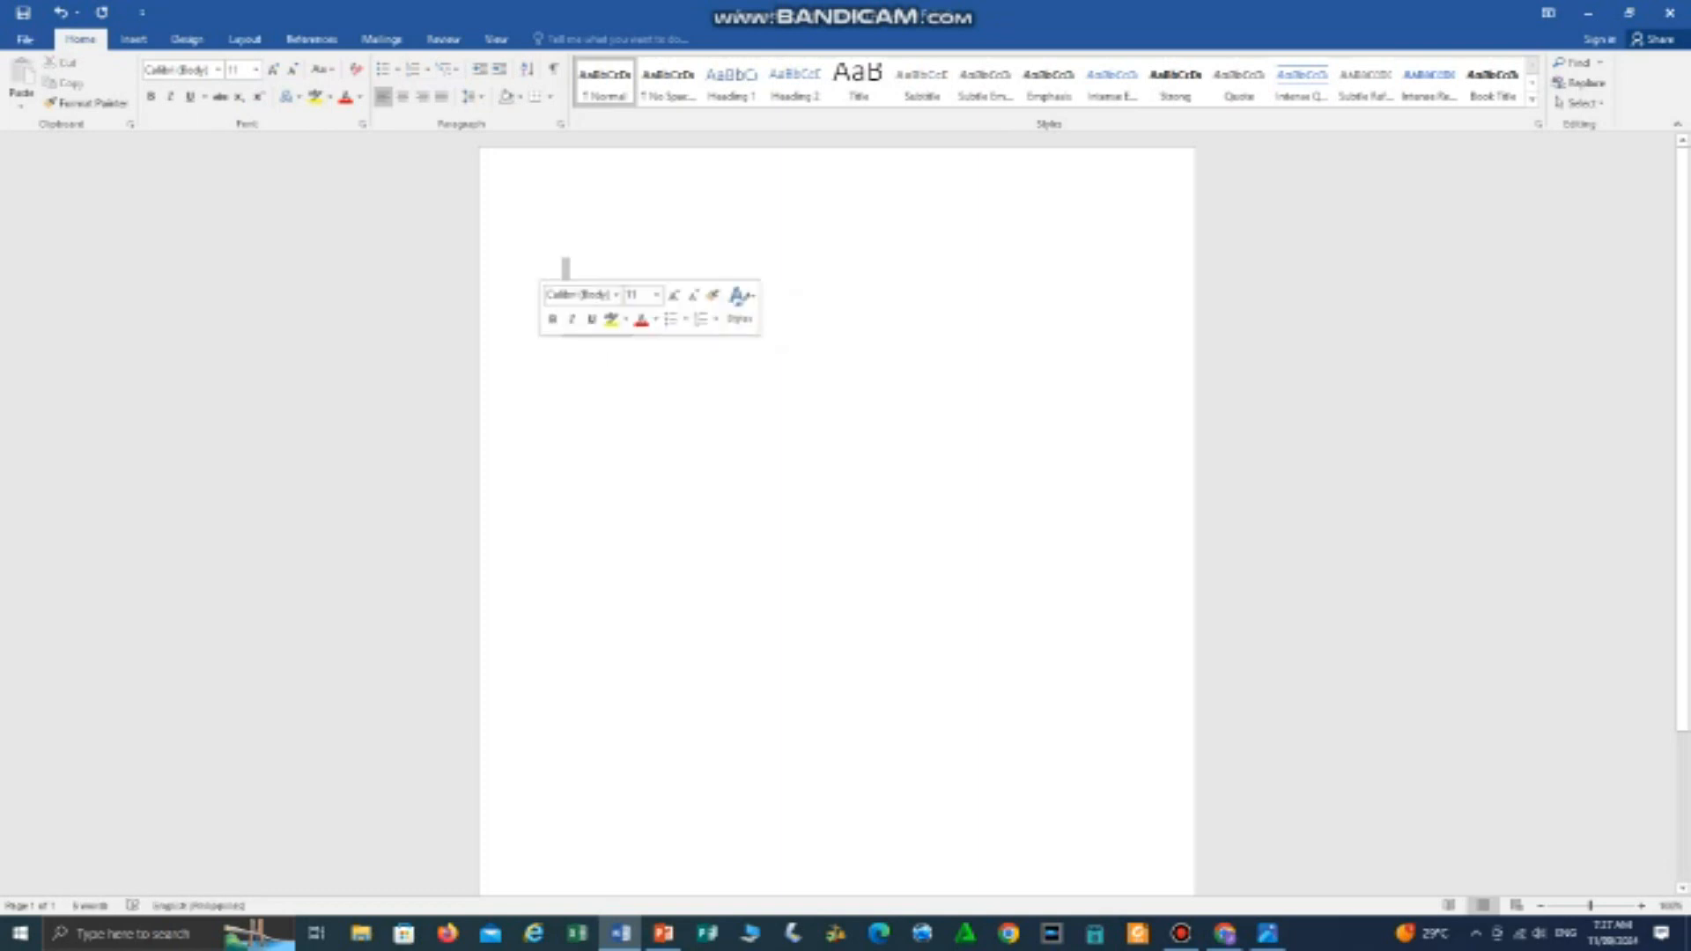
{"action": "key", "text": "ctrl+e"}
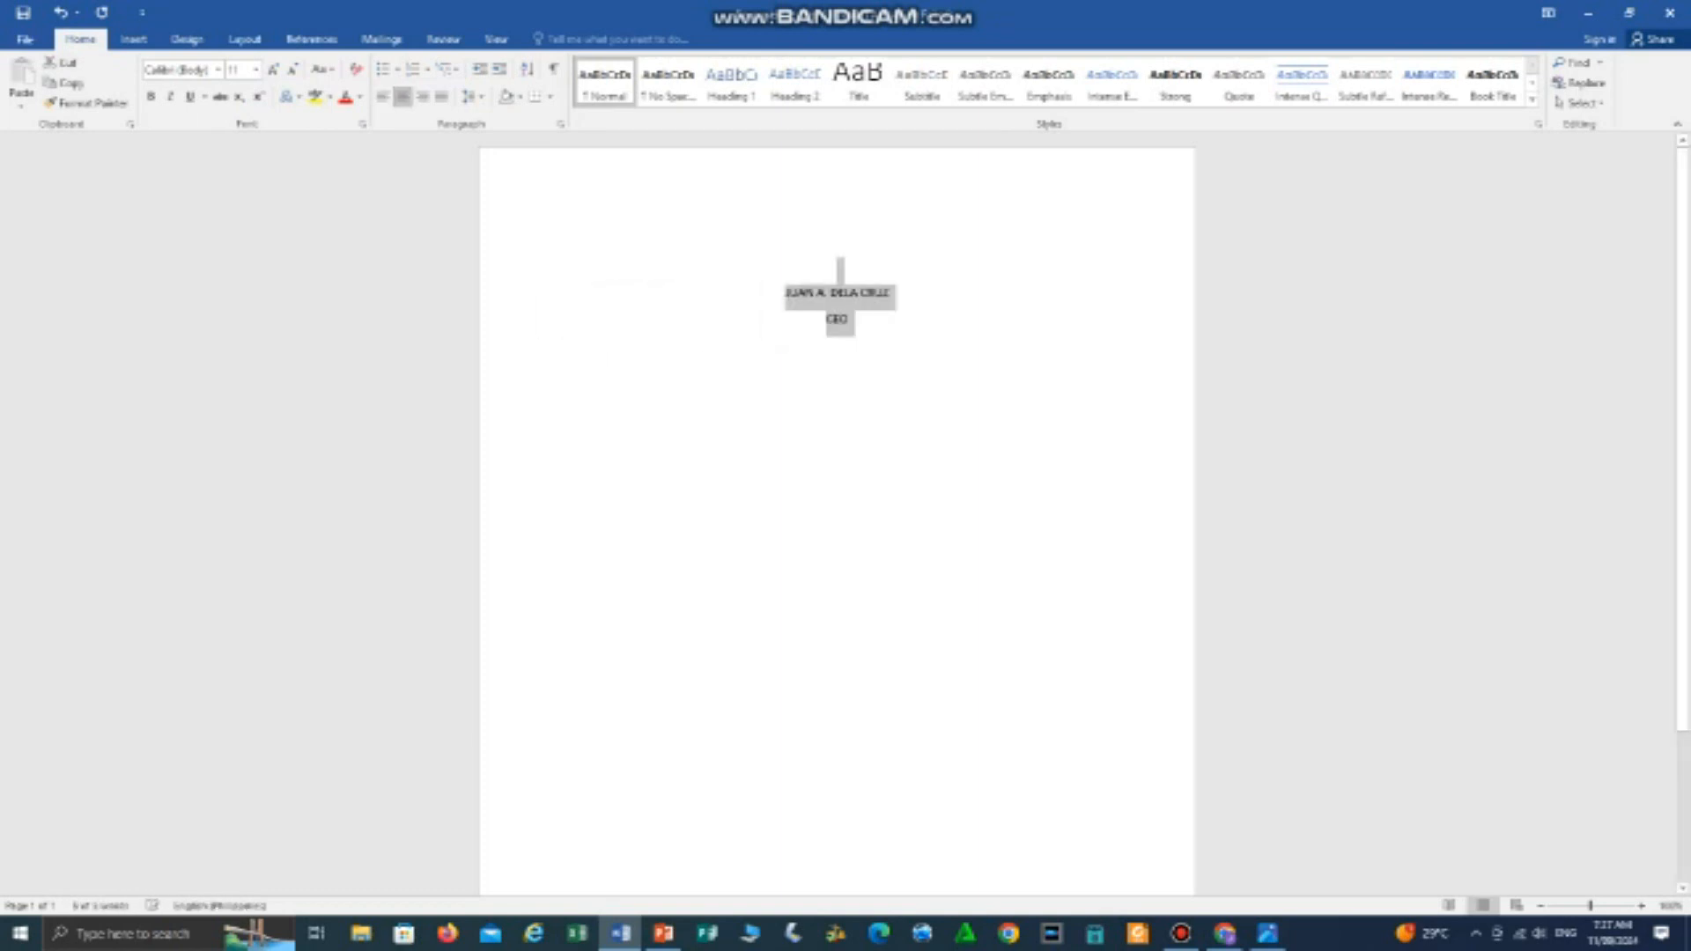
{"action": "left_click", "coordinate": [563, 237]}
{"action": "key", "text": "Return"}
{"action": "key", "text": "Return"}
{"action": "key", "text": "Return"}
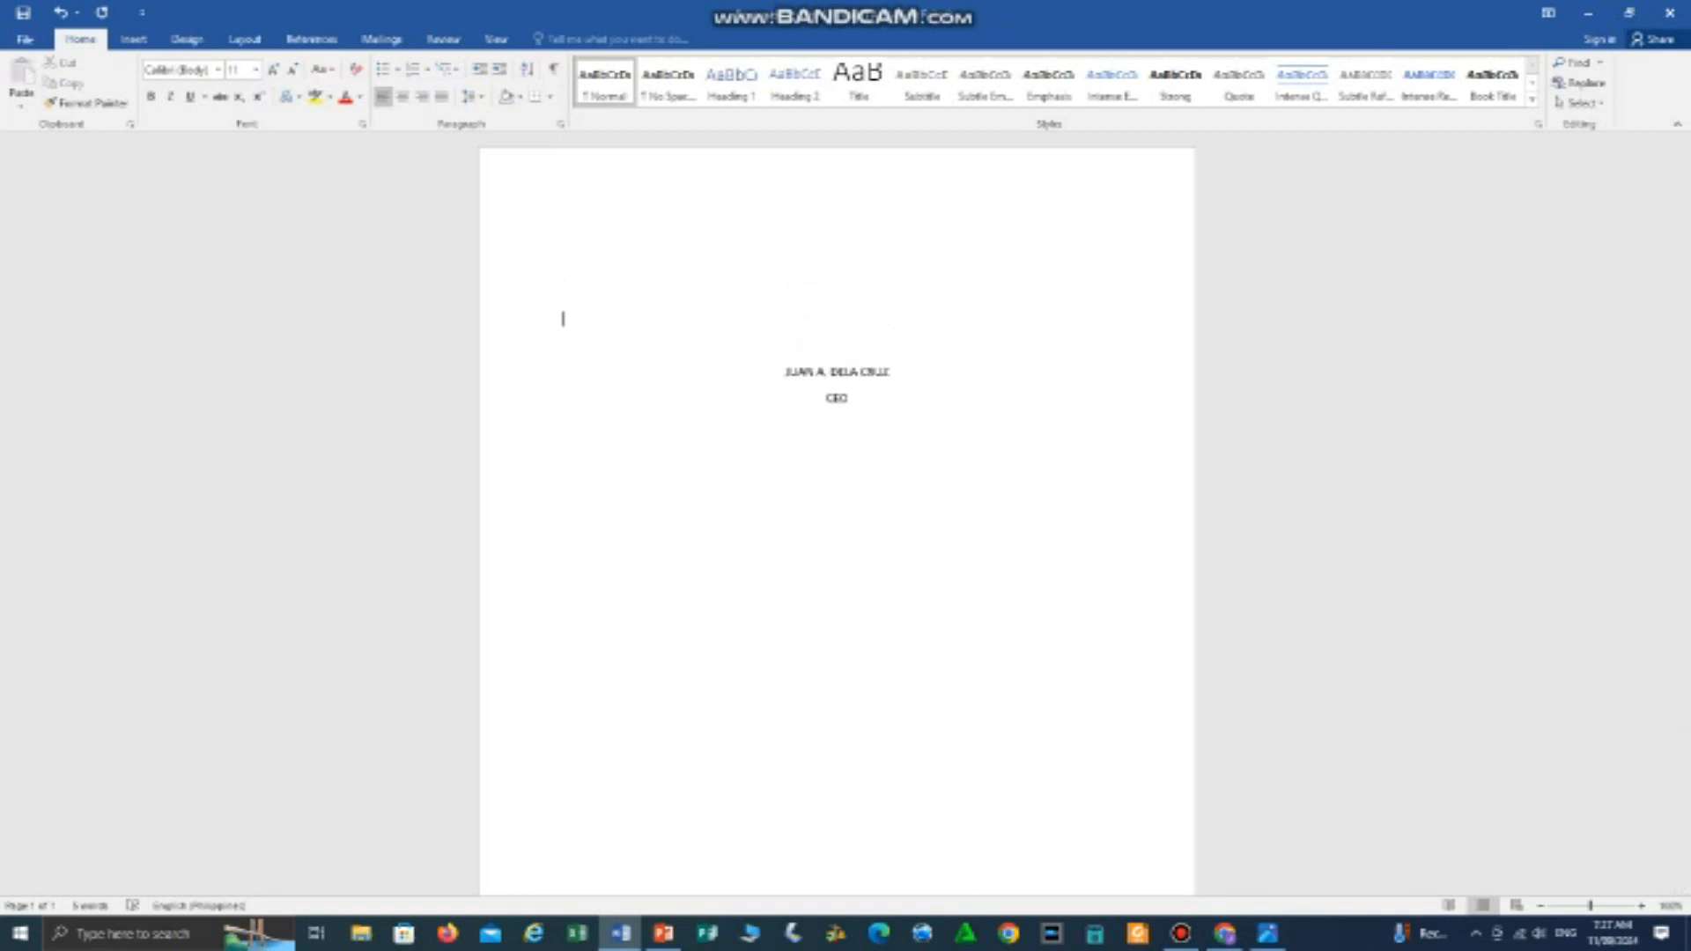
Step: Copy the background-free signature picture from the PowerPoint slide and paste it into the Word document above the name
{"action": "left_click", "coordinate": [1629, 12]}
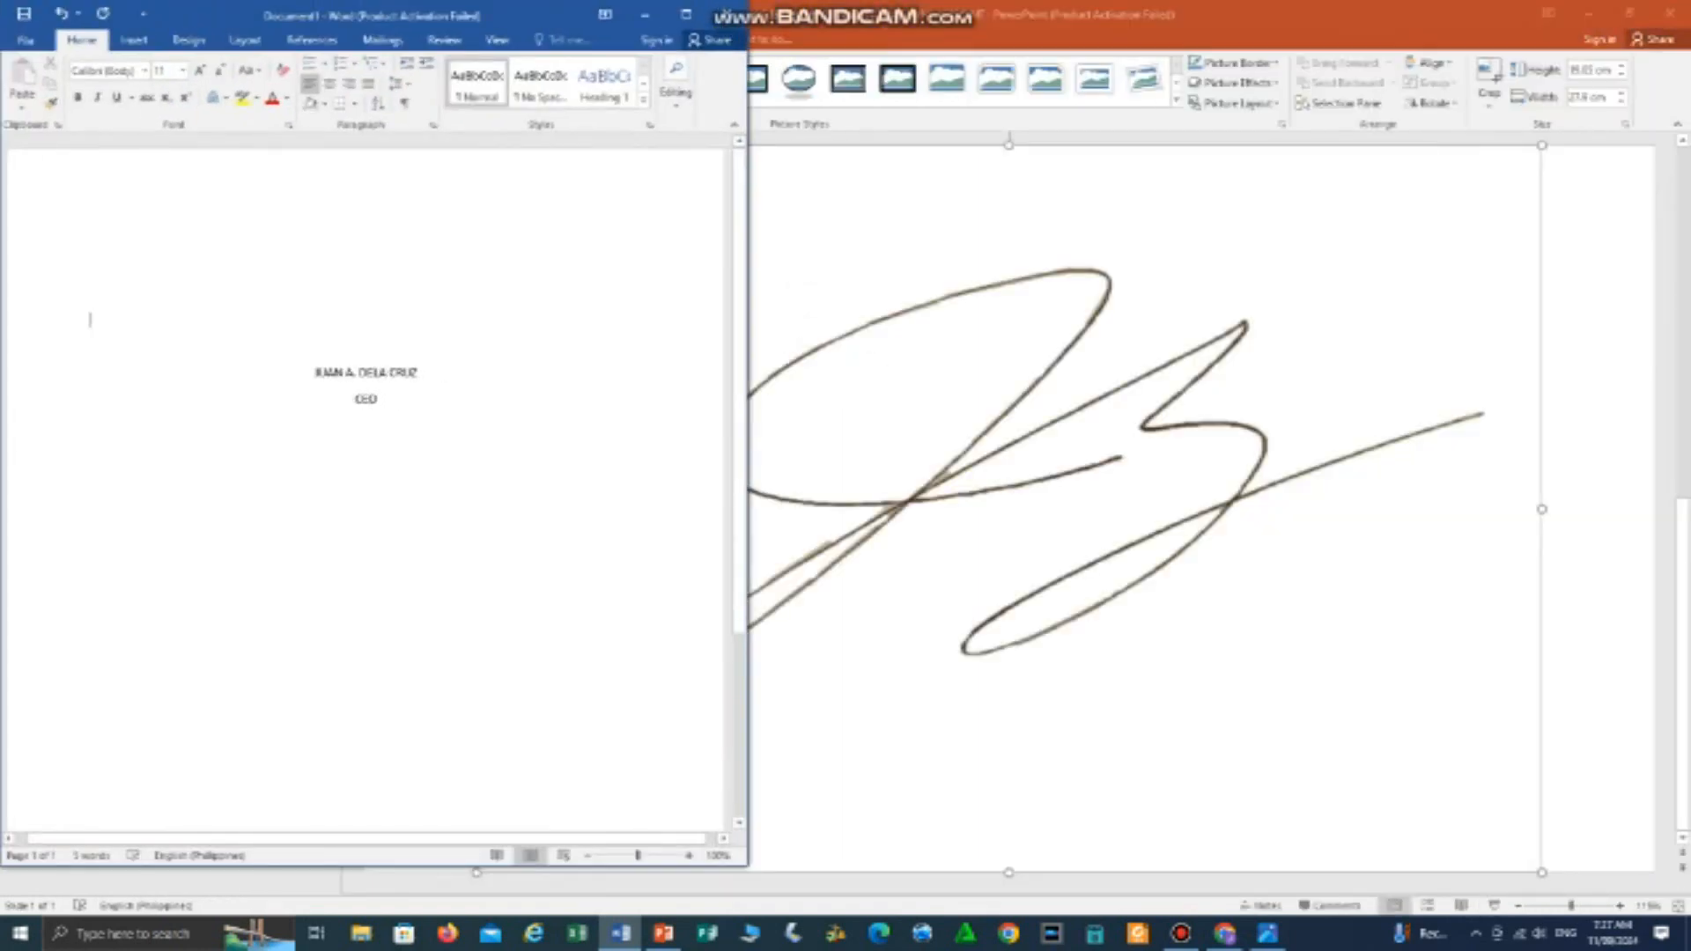
{"action": "left_click", "coordinate": [1629, 12]}
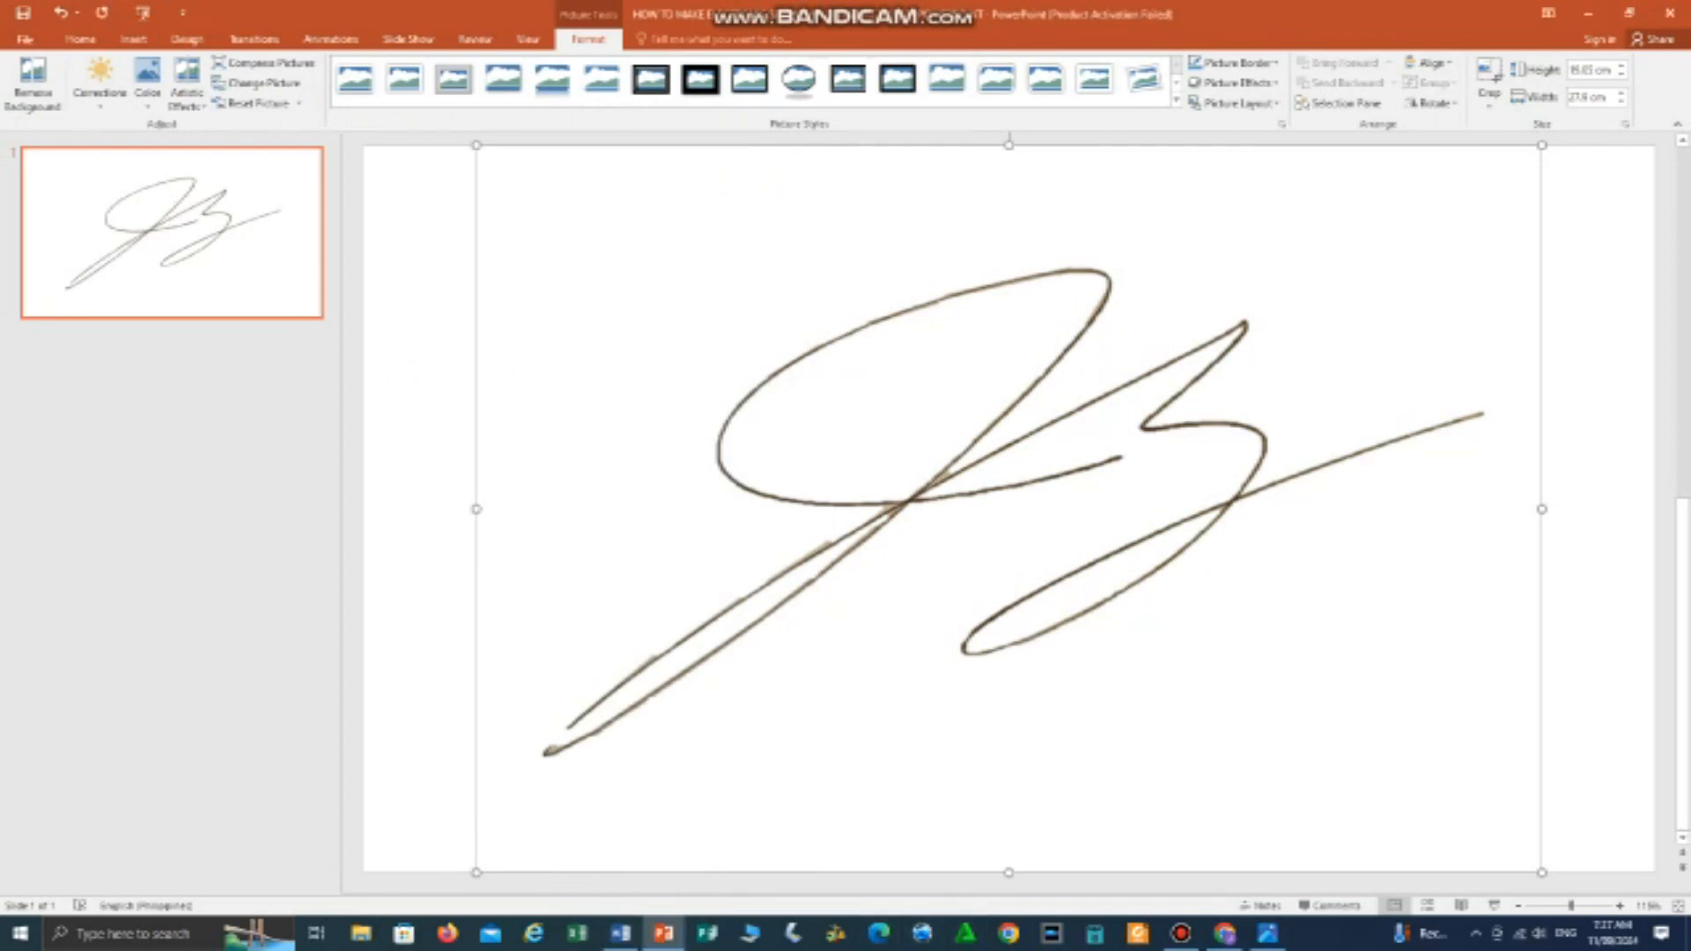
{"action": "left_click", "coordinate": [621, 933]}
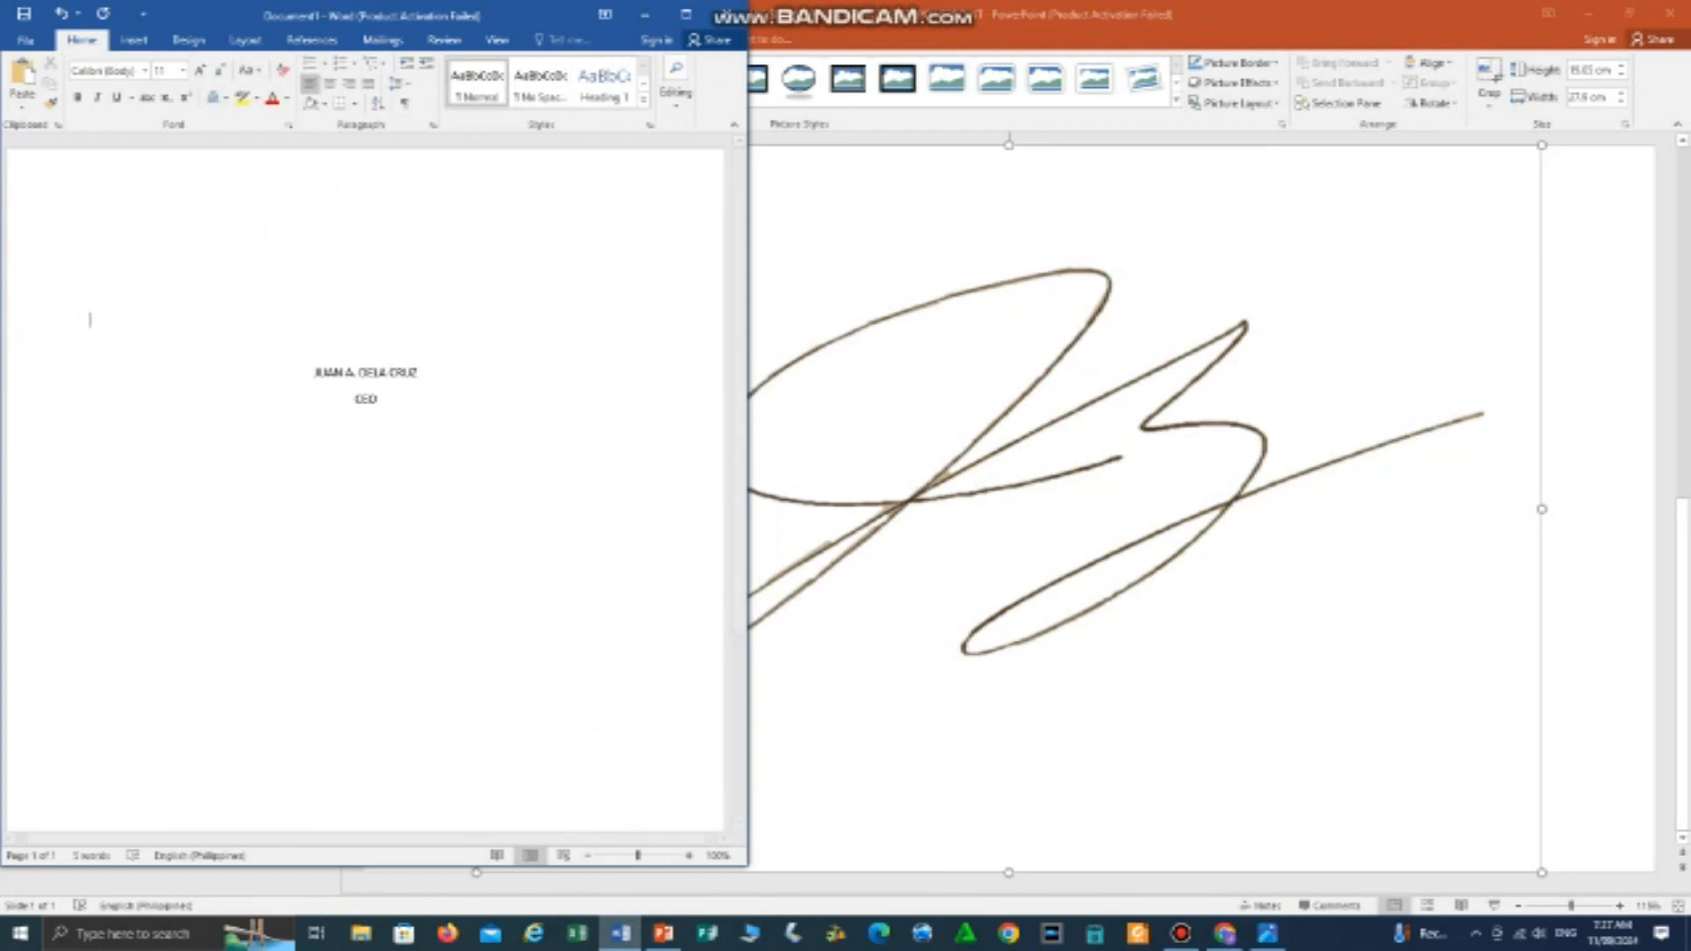
{"action": "left_click", "coordinate": [686, 14]}
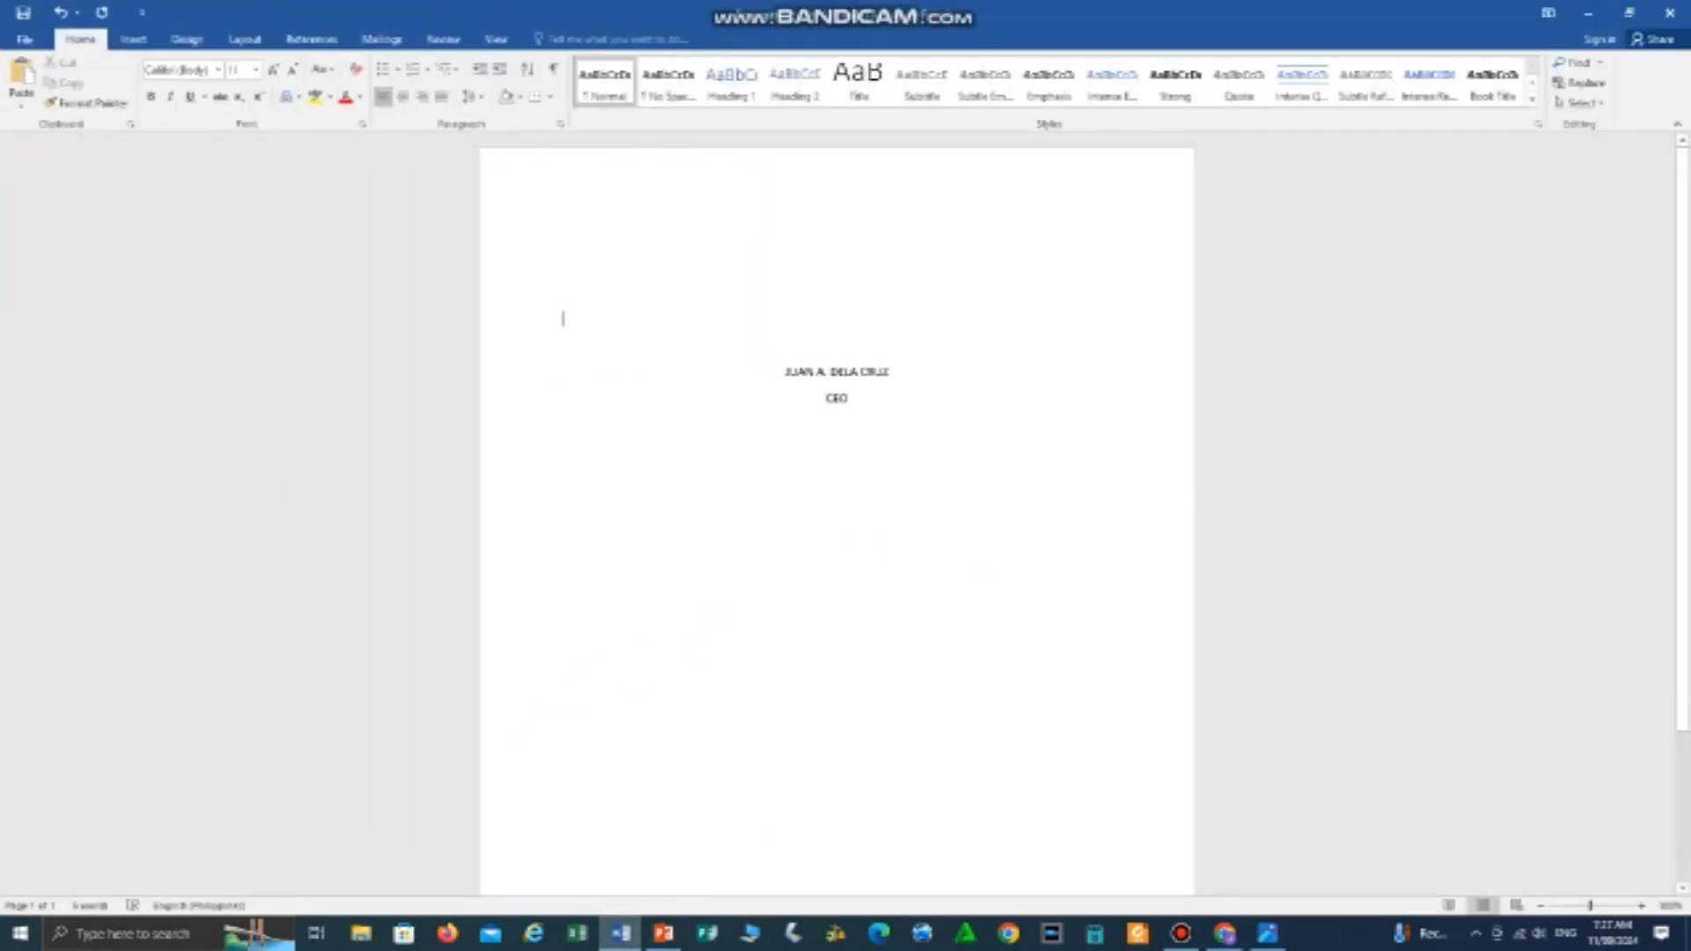
{"action": "key", "text": "ctrl+v"}
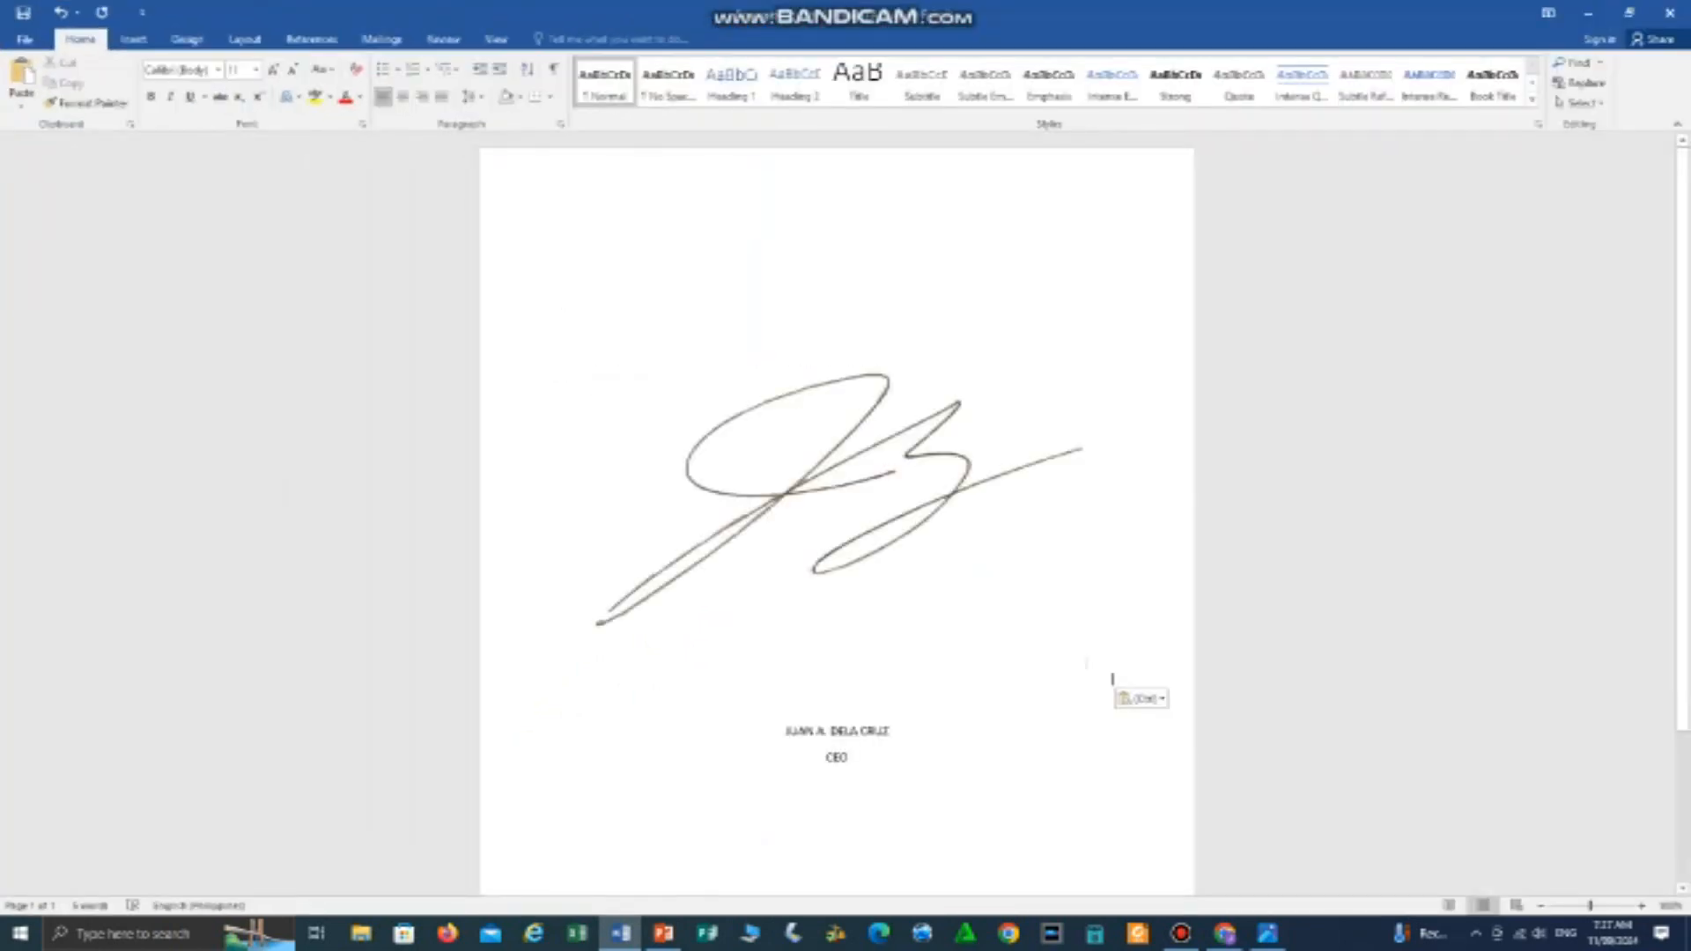
Step: Set the pasted signature picture's text wrapping to In Front of Text
{"action": "left_click", "coordinate": [1112, 678]}
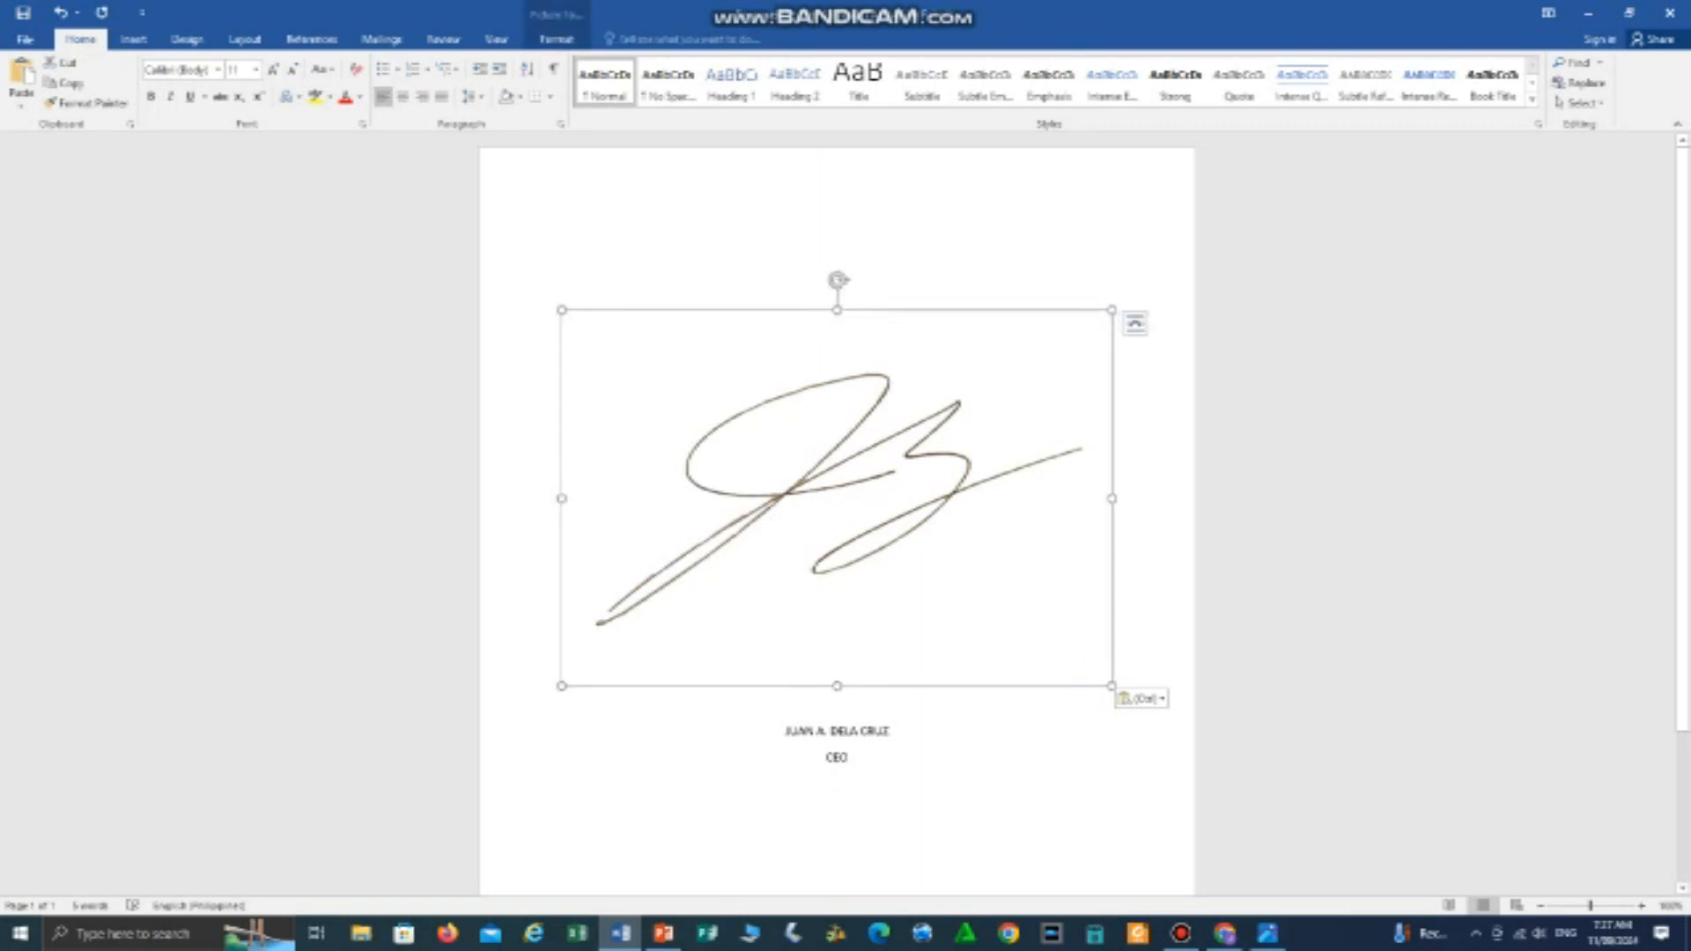
{"action": "left_click", "coordinate": [555, 39]}
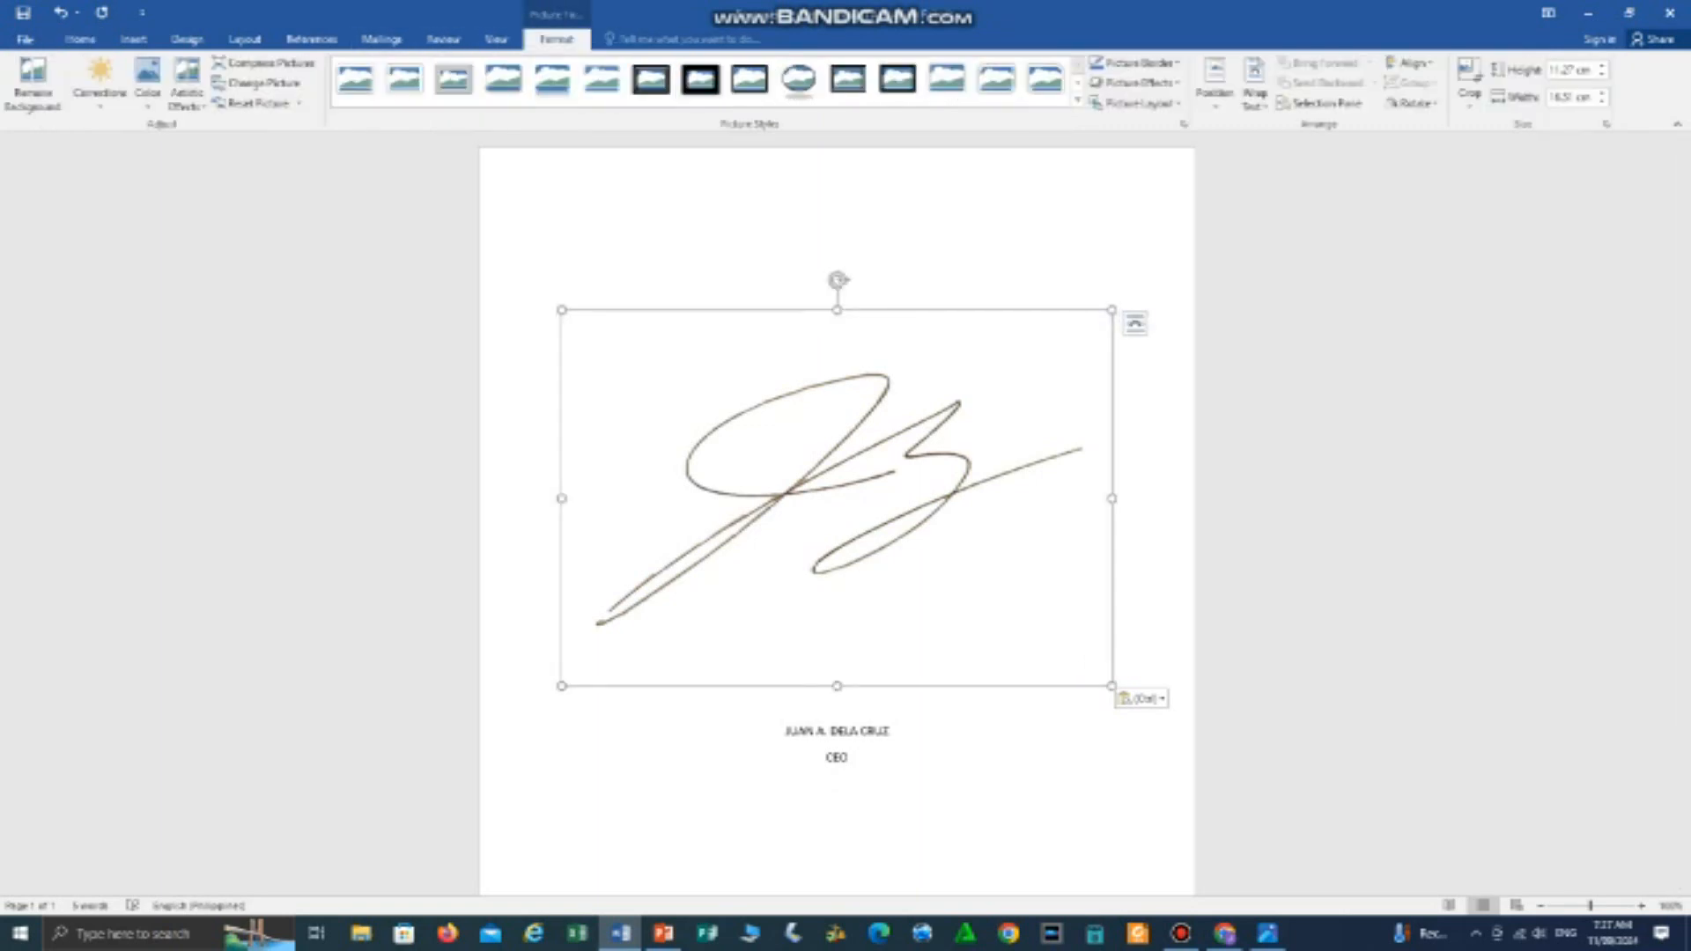
{"action": "left_click", "coordinate": [1254, 83]}
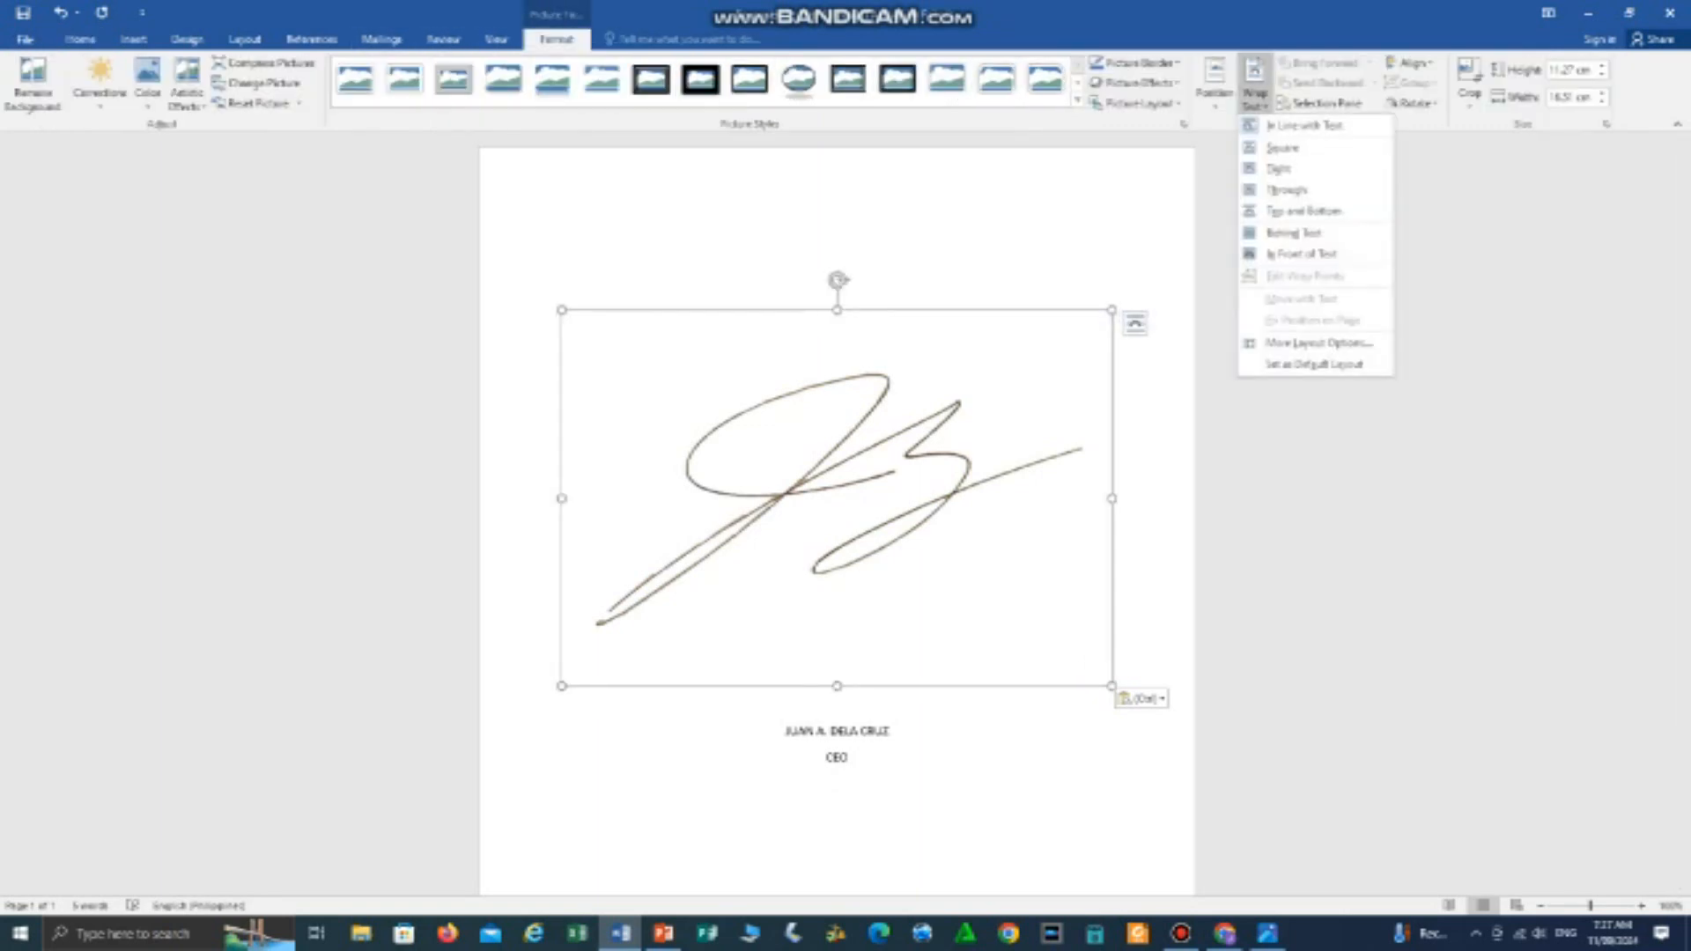
{"action": "left_click", "coordinate": [1302, 254]}
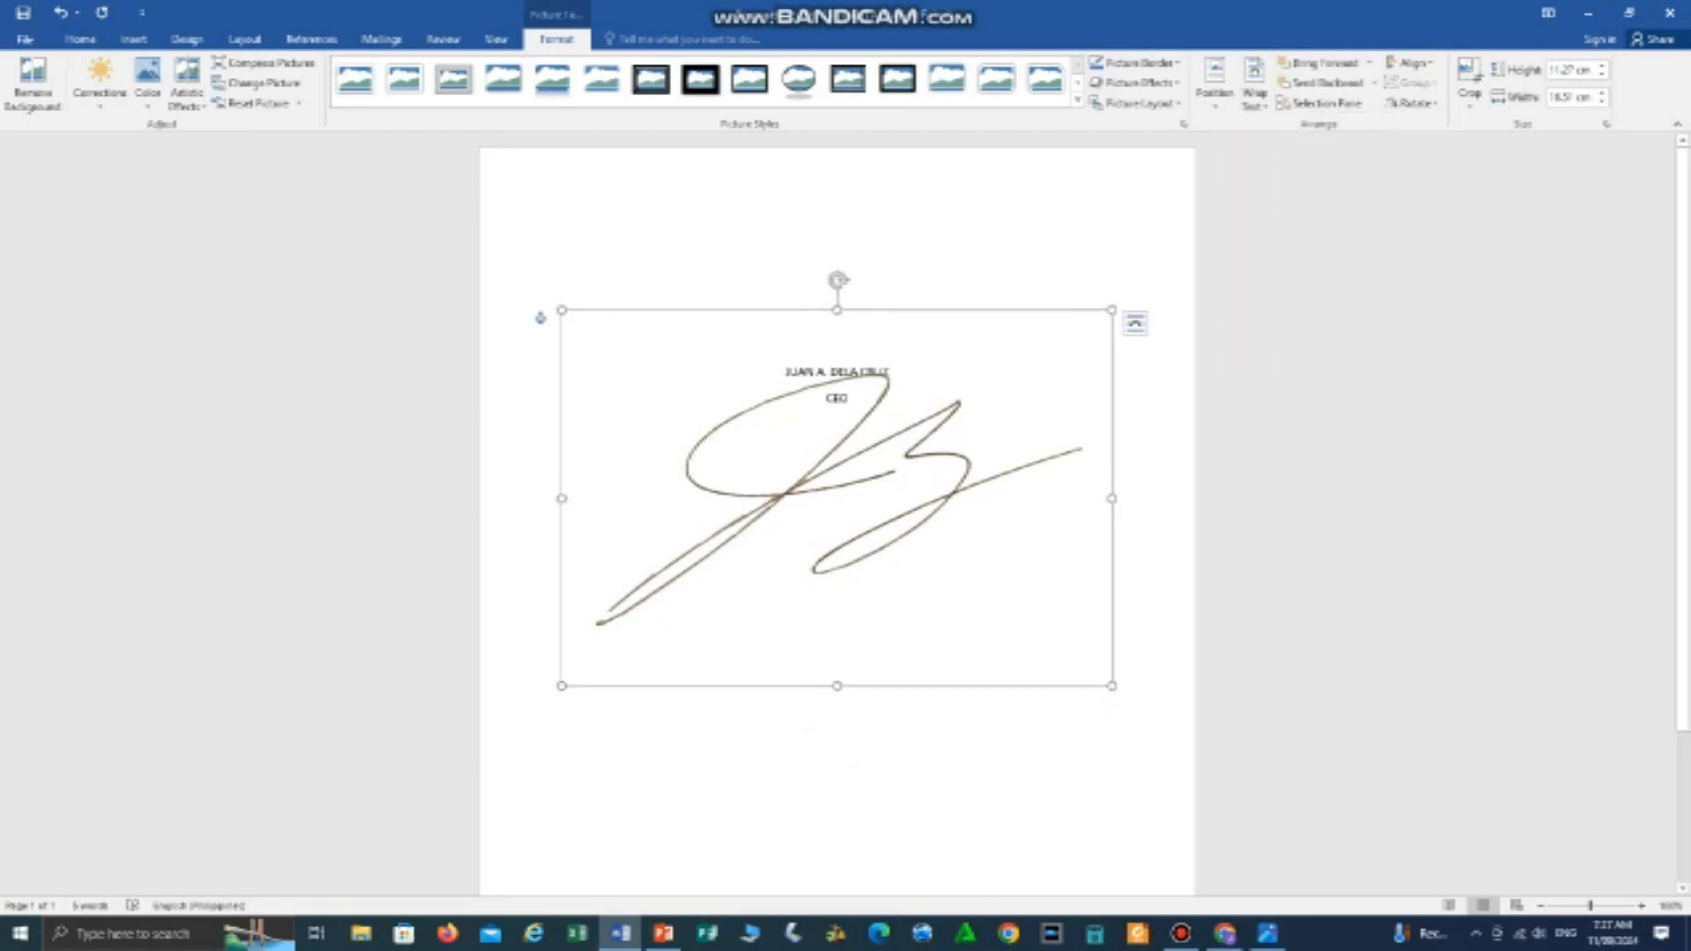
Step: Shrink the signature picture to about 3.44 cm by 5.04 cm and place it centred over the signatory's name
{"action": "left_click_drag", "start_coordinate": [837, 498], "coordinate": [851, 392]}
{"action": "left_click_drag", "start_coordinate": [1126, 581], "coordinate": [744, 321]}
{"action": "mouse_move", "coordinate": [660, 262]}
{"action": "left_mouse_down"}
{"action": "mouse_move", "coordinate": [779, 382]}
{"action": "mouse_move", "coordinate": [853, 361]}
{"action": "left_mouse_up"}
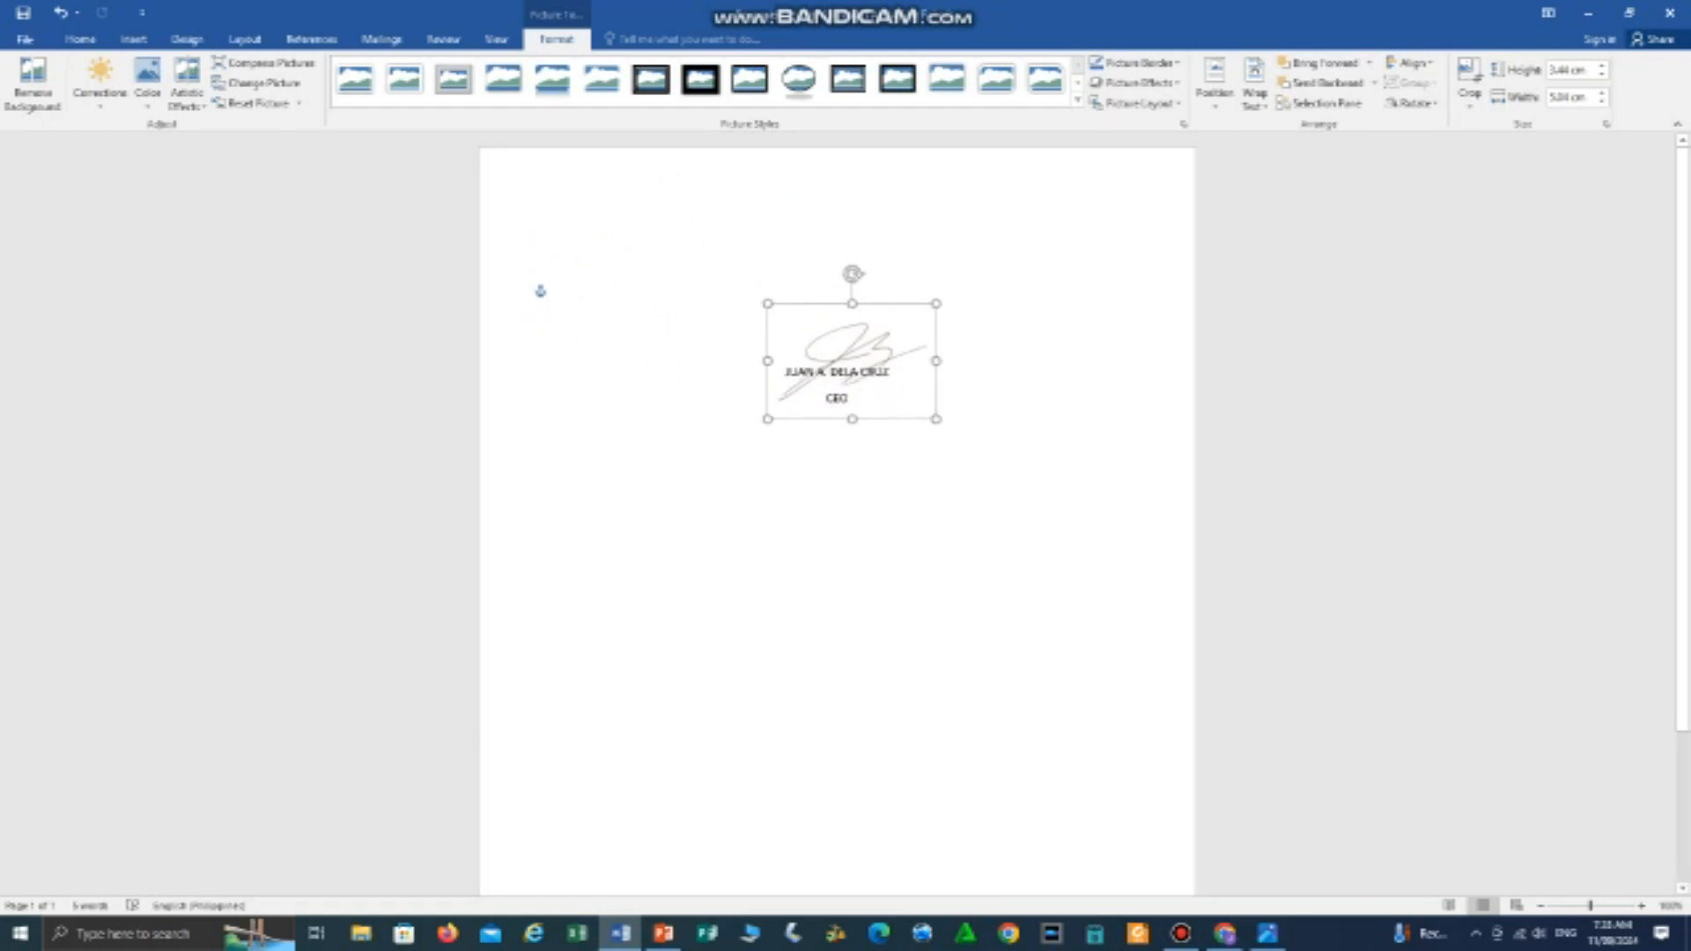
{"action": "left_click_drag", "start_coordinate": [852, 361], "coordinate": [841, 361]}
{"action": "left_click", "coordinate": [849, 398]}
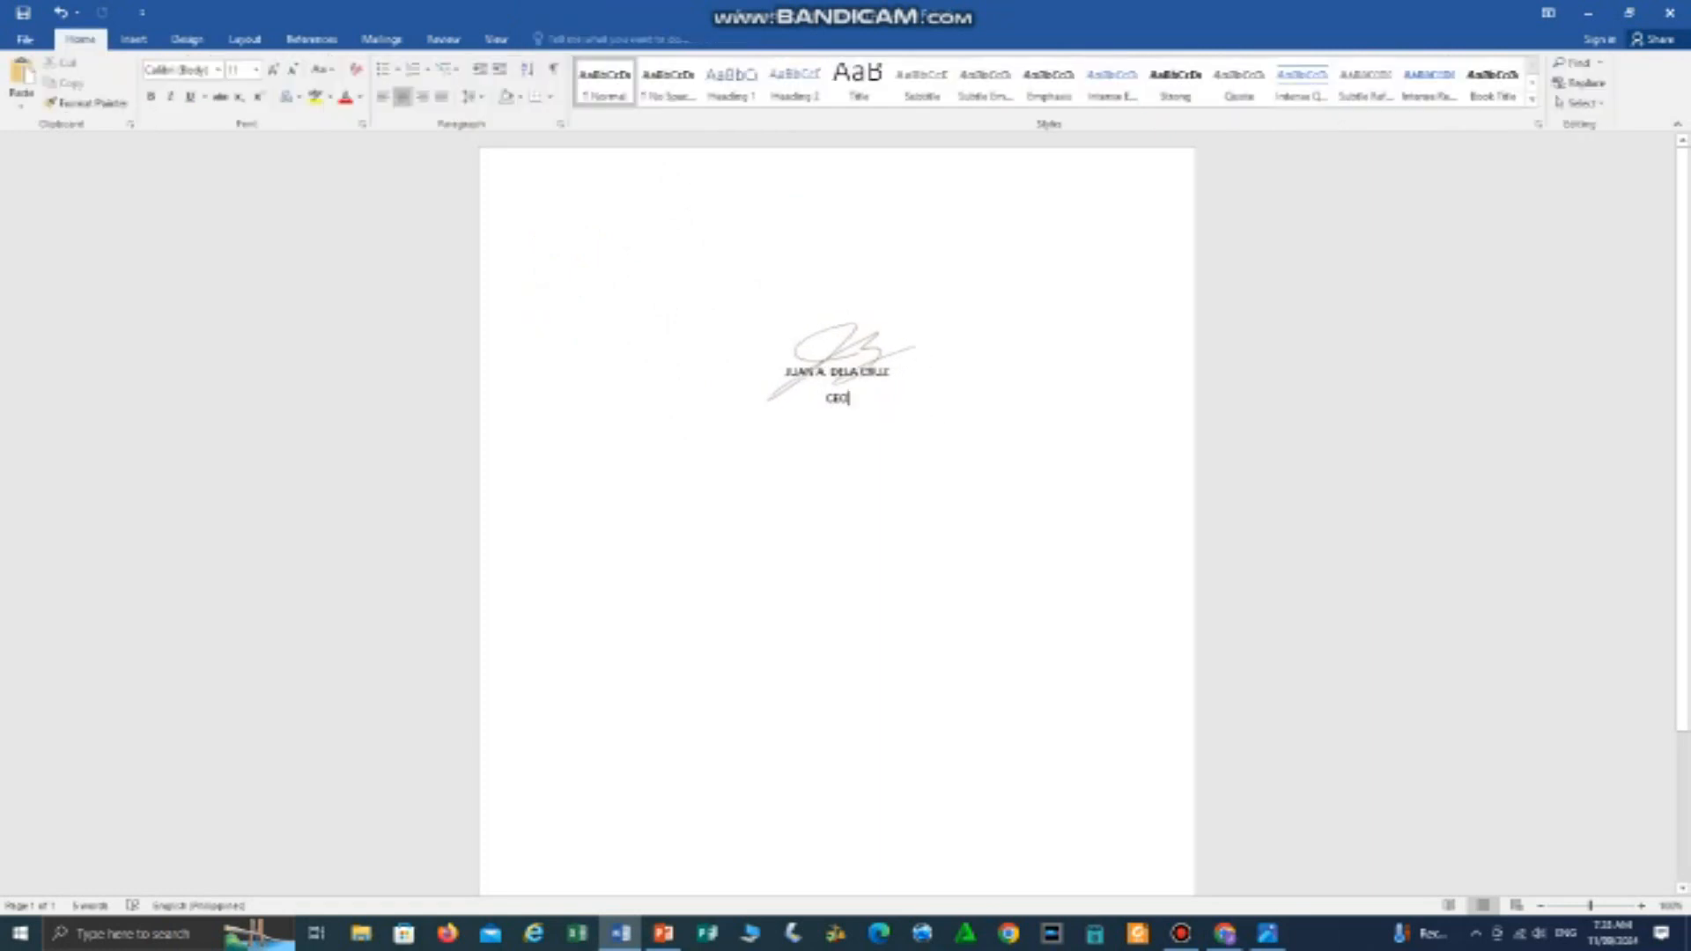